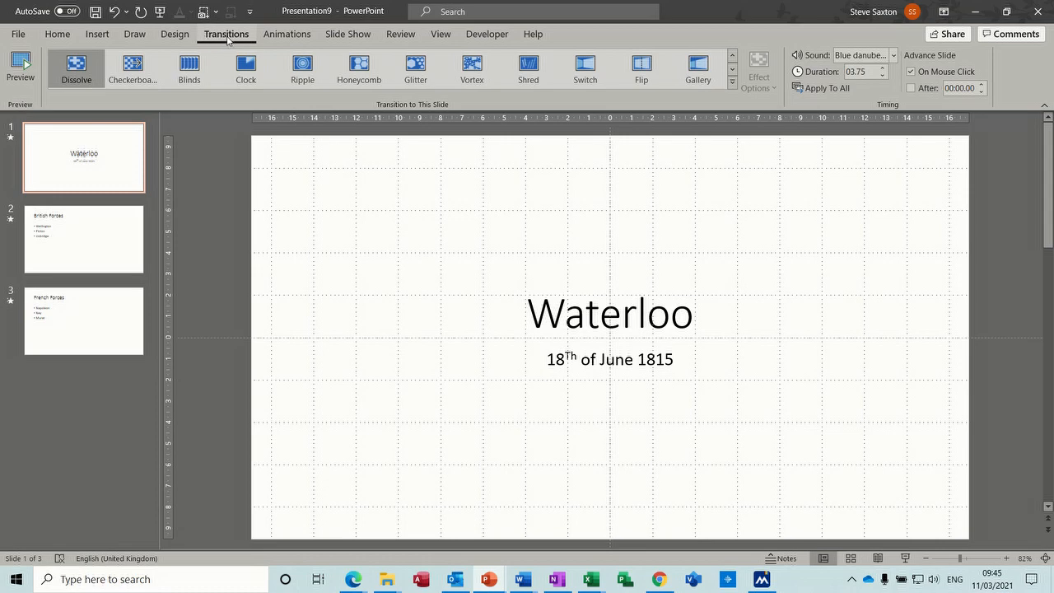
Try the Ferris Wheel, Zoom, Box and Vortex transitions one after another on the Waterloo title slide.
left_click(731, 84)
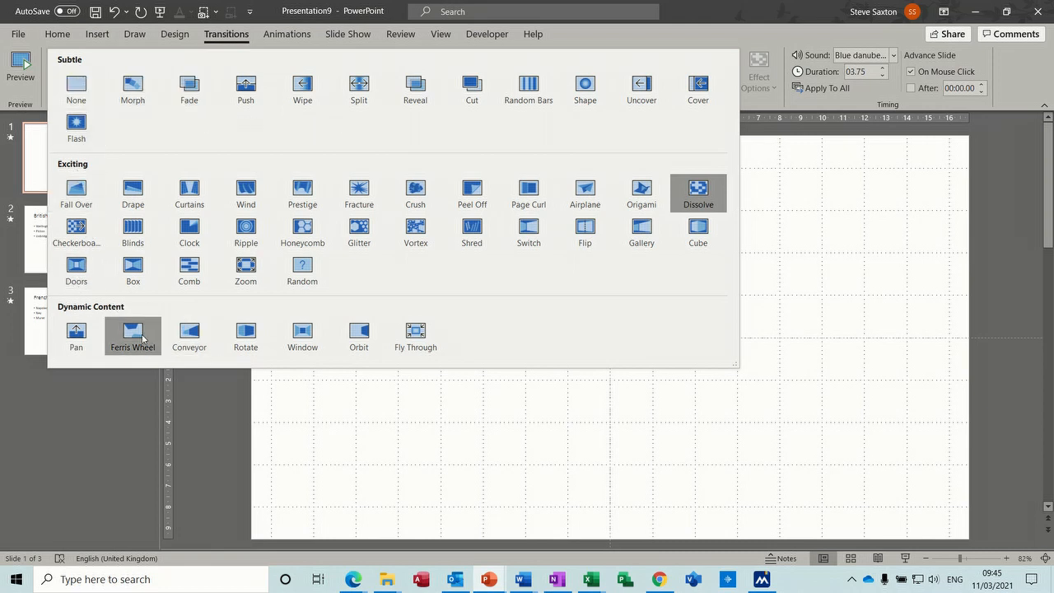
left_click(132, 339)
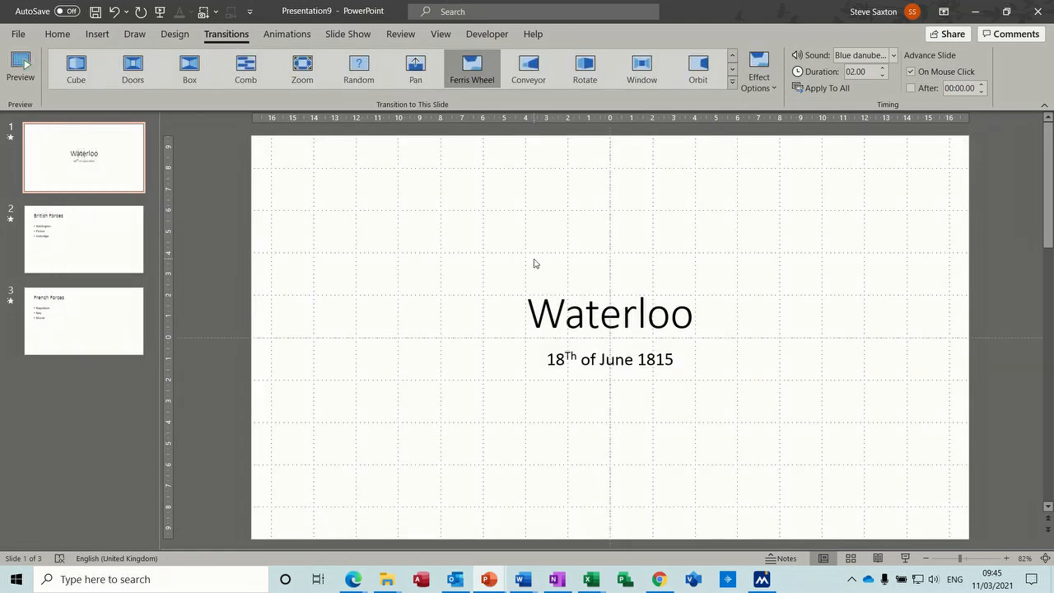
left_click(298, 65)
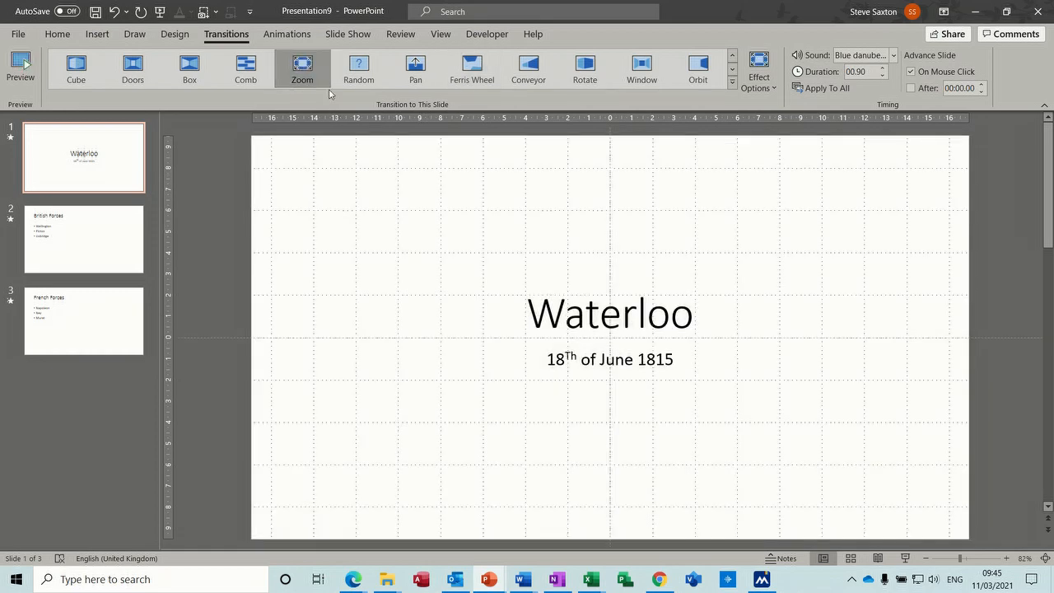
left_click(206, 70)
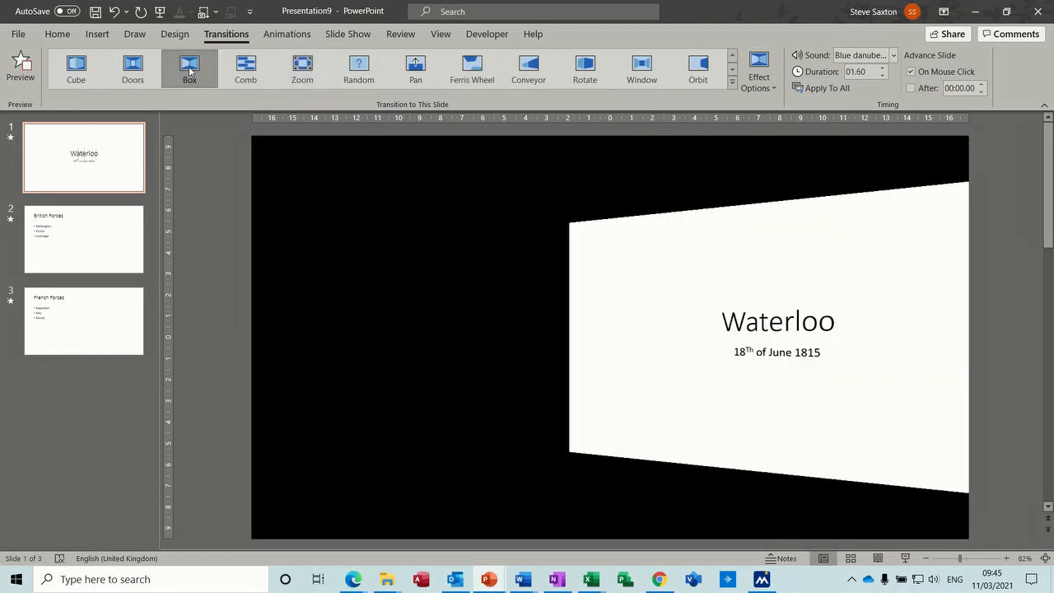
left_click(731, 80)
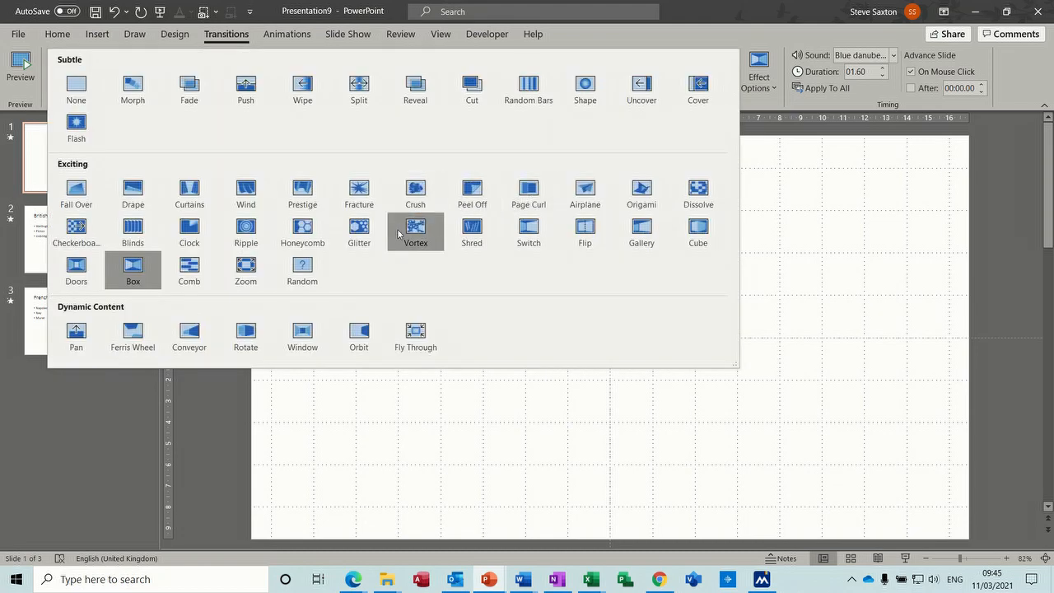
left_click(421, 240)
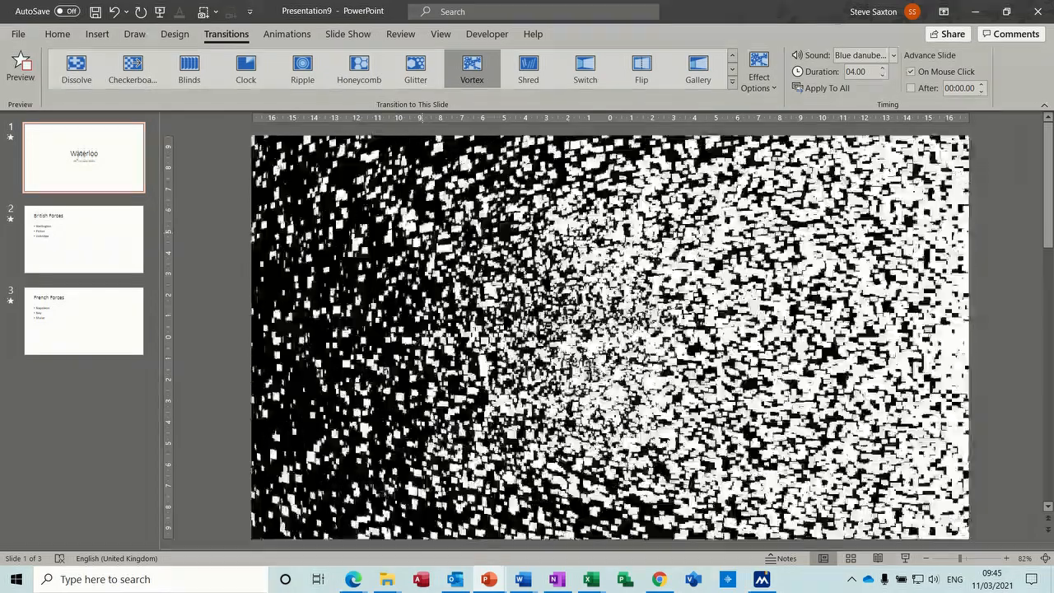
Try the Flip and Comb transitions on the British Forces slide.
left_click(100, 252)
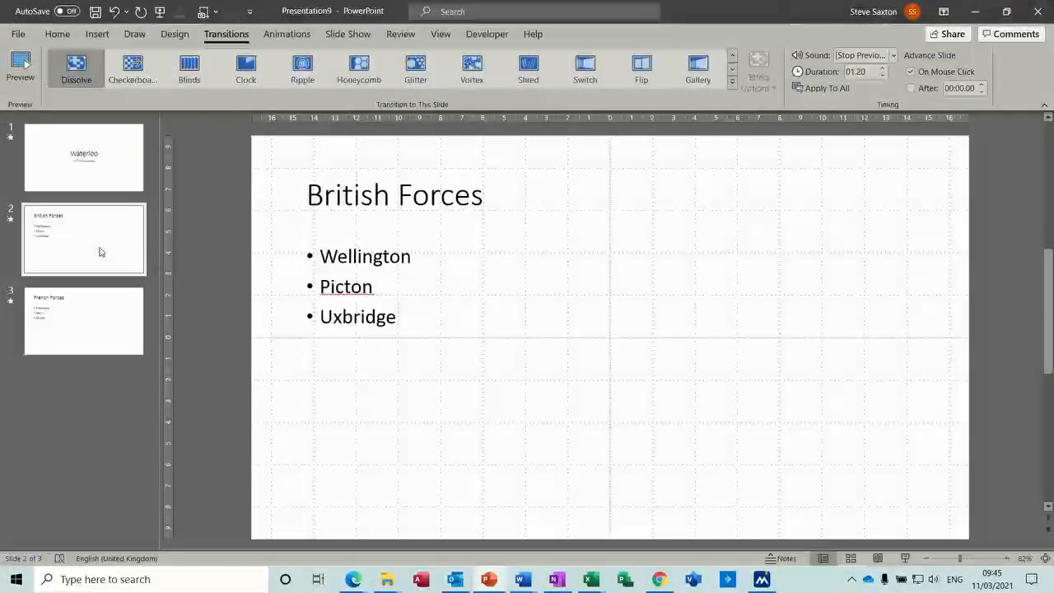
left_click(641, 67)
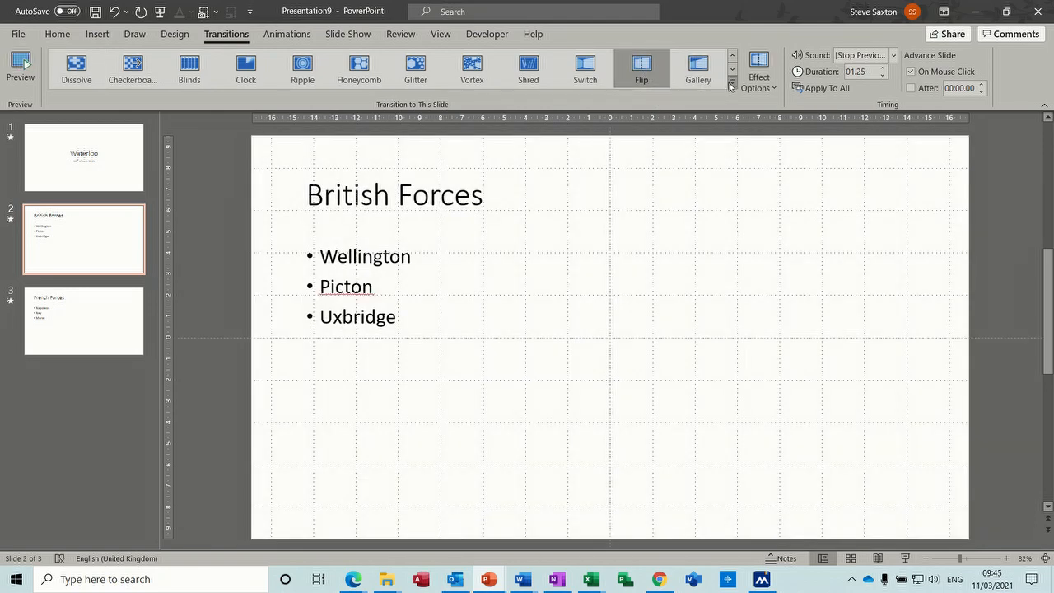
left_click(732, 81)
left_click(191, 266)
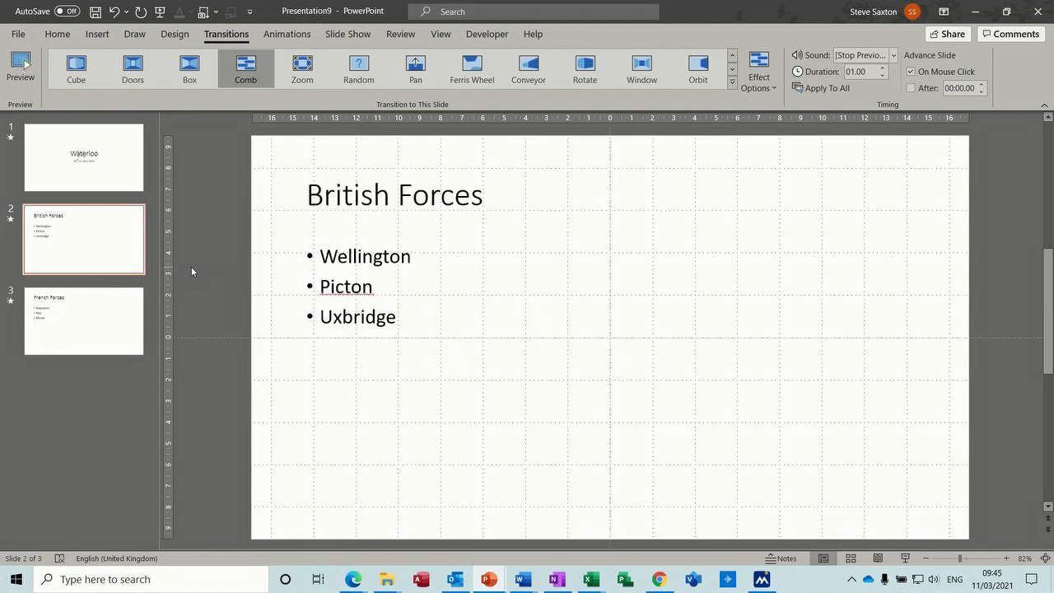
Set the Waterloo title slide's transition sound to No Sound and its transition to Dissolve.
left_click(87, 155)
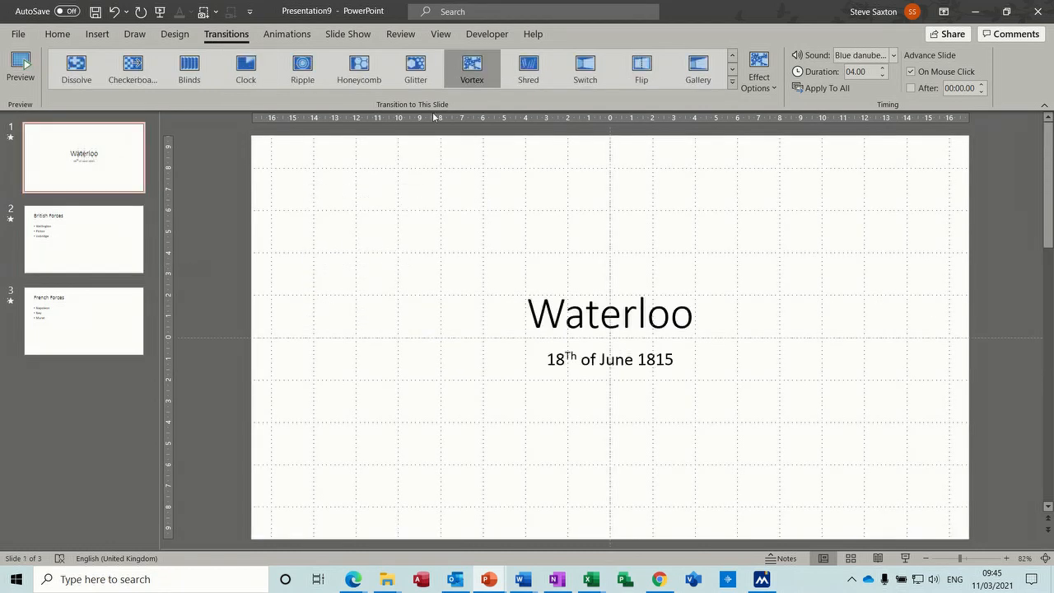
left_click(894, 55)
left_click(857, 72)
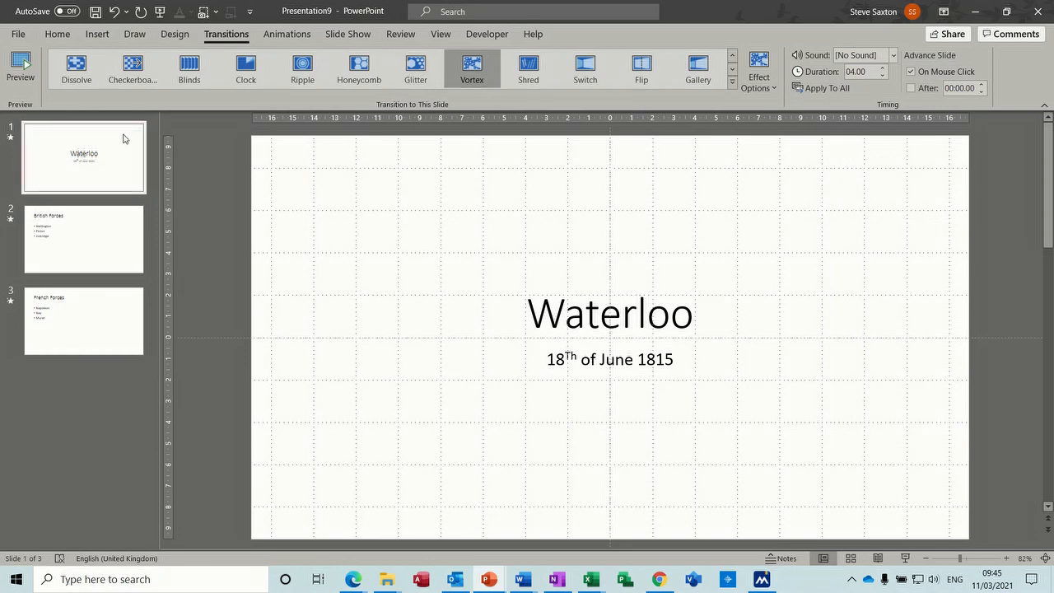
left_click(733, 82)
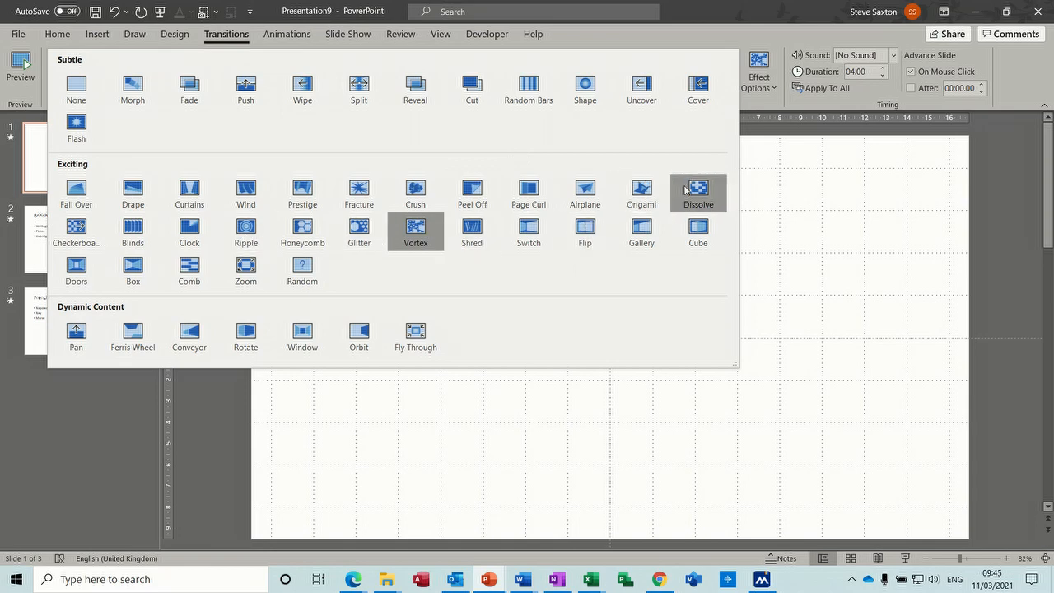
left_click(685, 191)
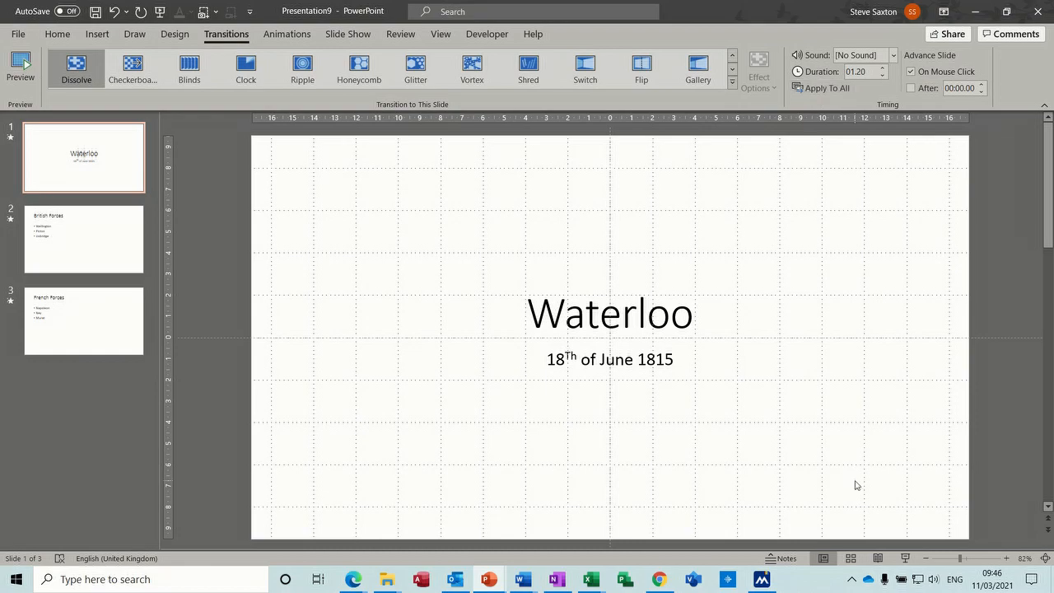
Play the slide show from the title slide to the end, replay the French Forces slide, and exit to editing.
left_click(905, 558)
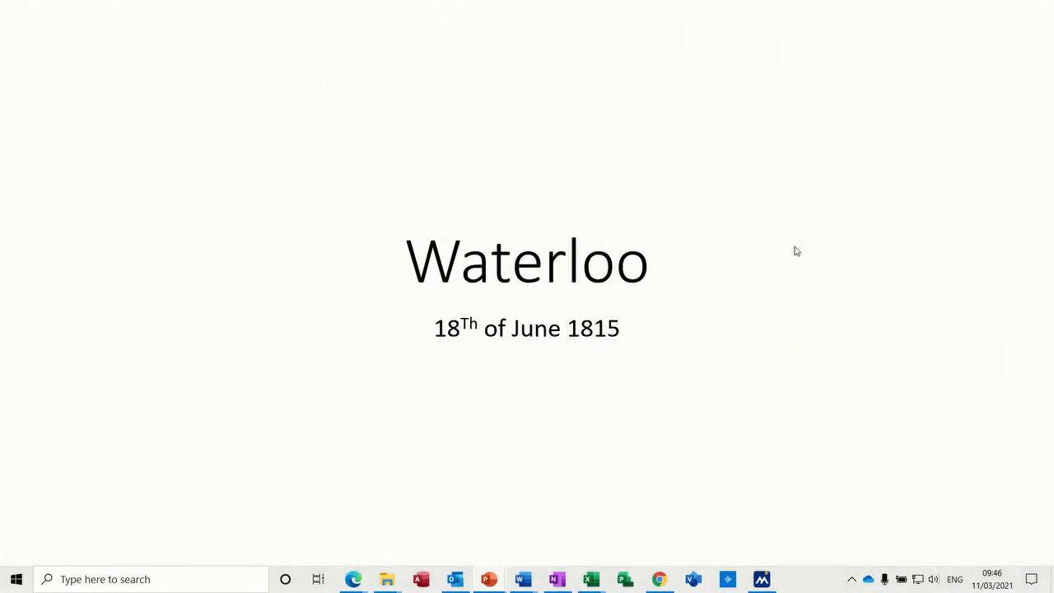
left_click(795, 250)
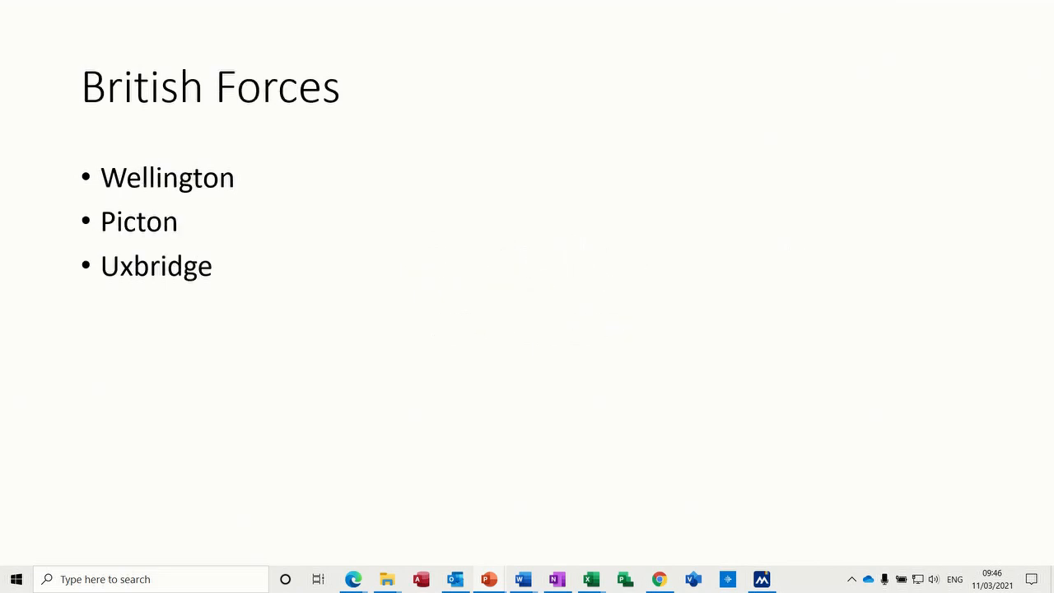
key("Right")
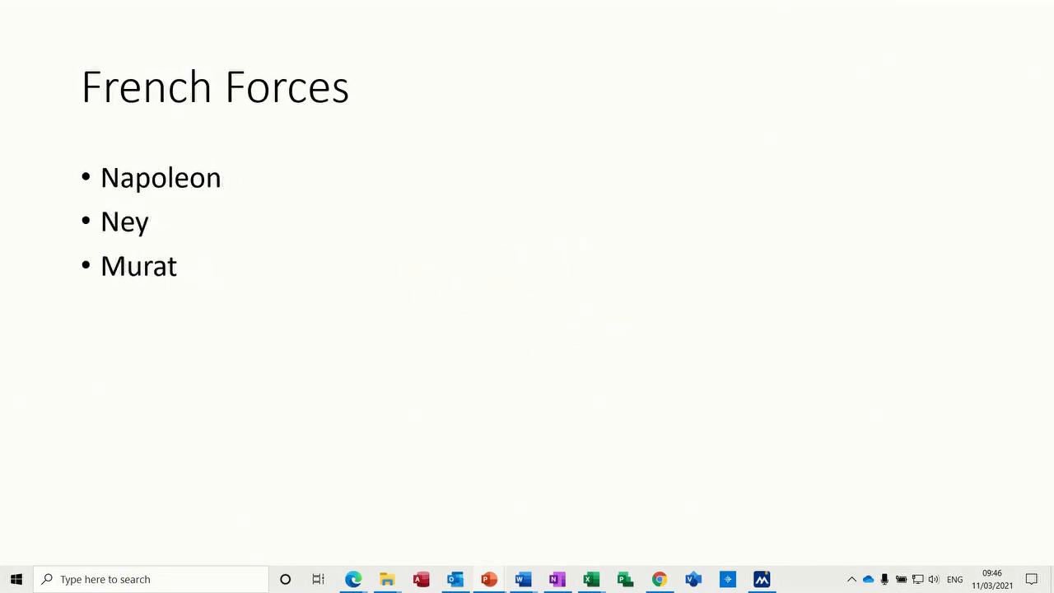
key("Right")
left_click(795, 247)
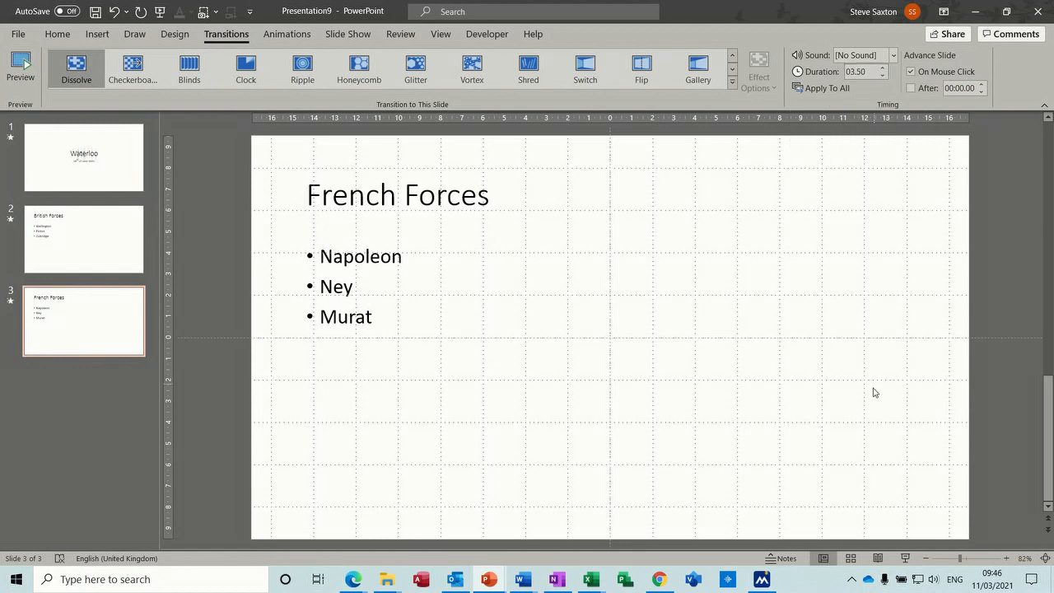
left_click(907, 559)
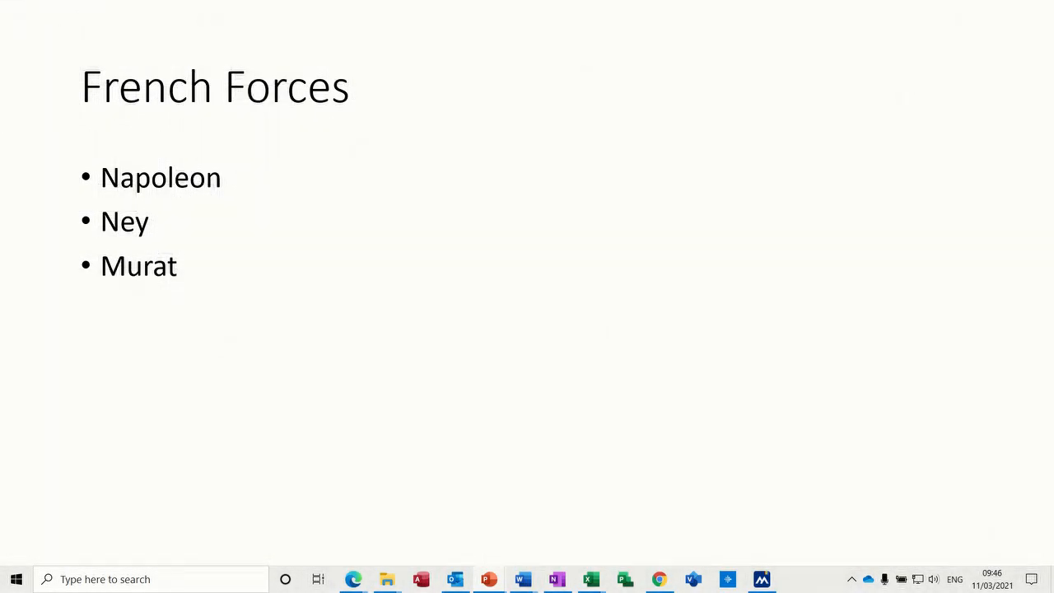
key("Escape")
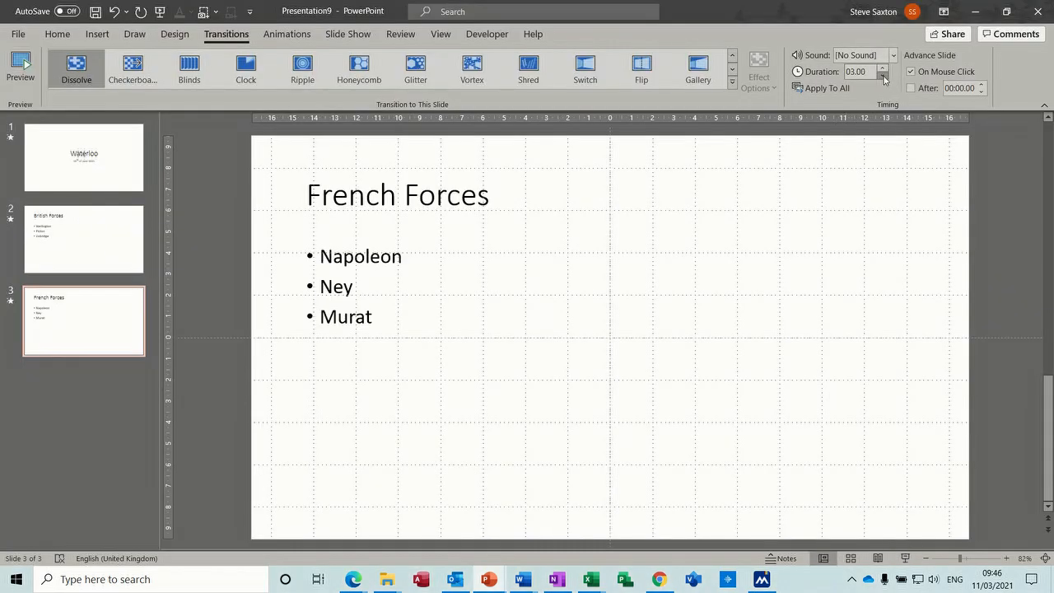
Apply the Waterloo title slide's Dissolve transition settings to all slides and check slides 2 and 3.
left_click(114, 165)
left_click(816, 90)
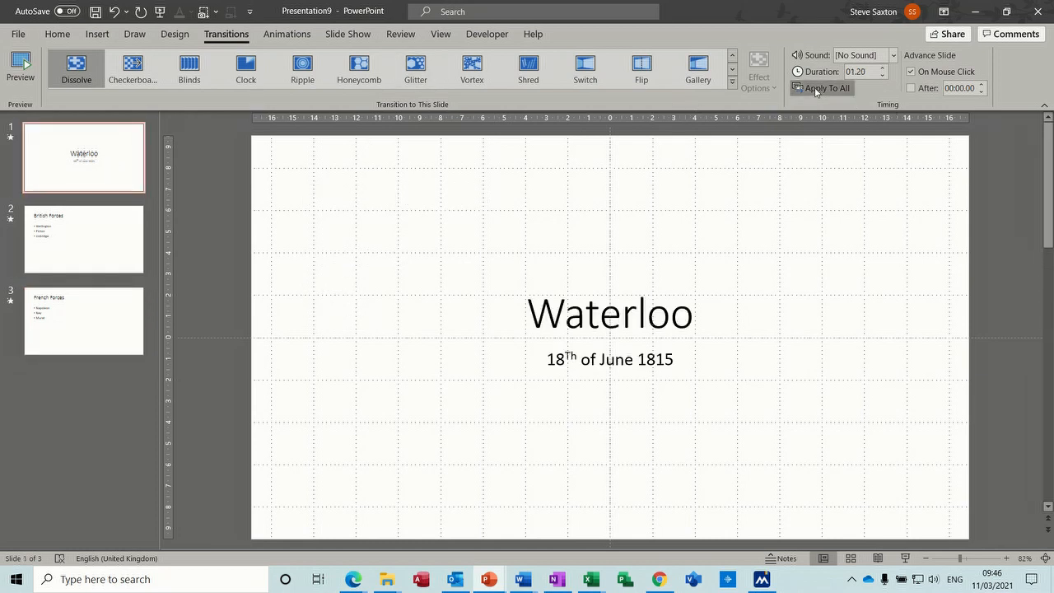
left_click(118, 240)
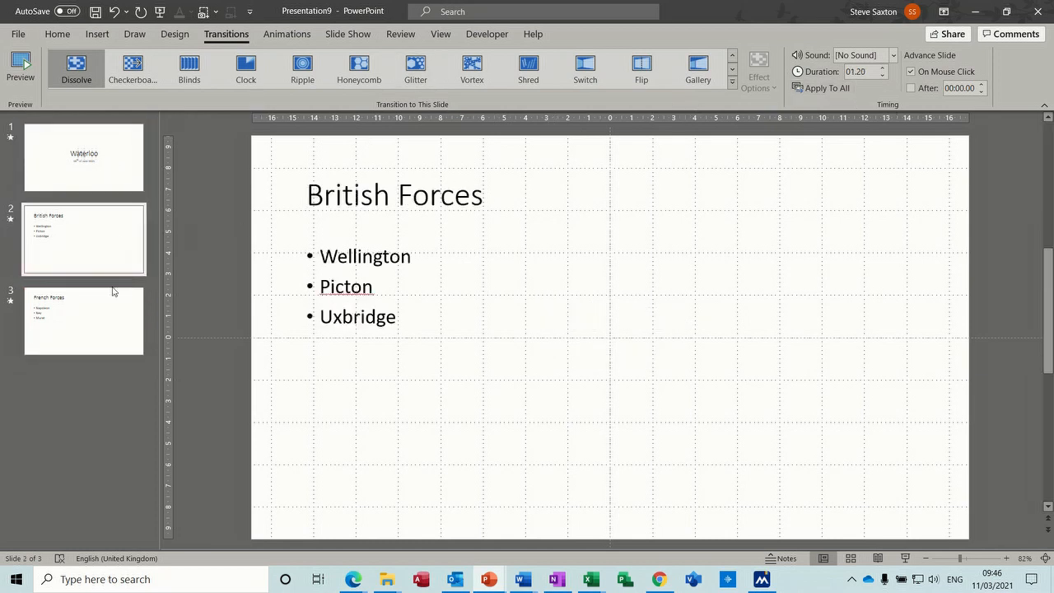
left_click(104, 333)
Add the audio file Blue danube from the Sounds folder as the Waterloo title slide's transition sound.
left_click(97, 181)
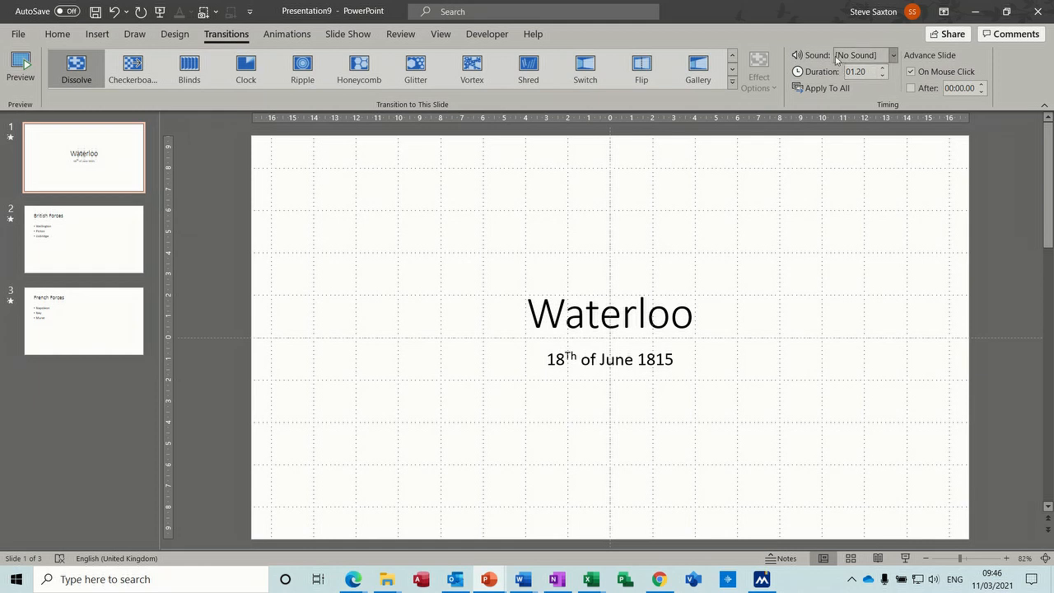
left_click(894, 56)
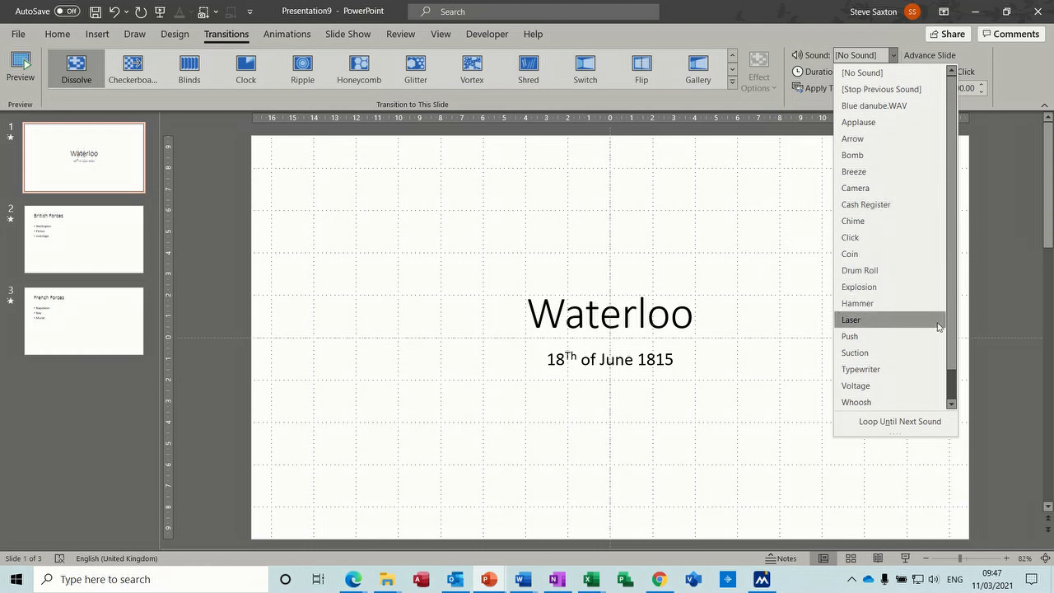
scroll(955, 346, "down", 1)
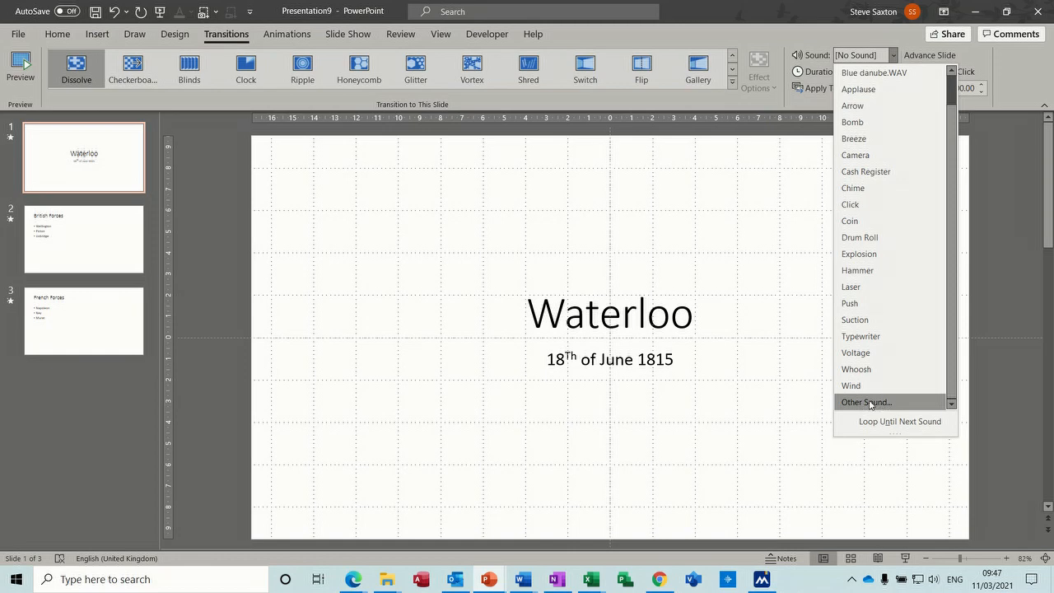
left_click(869, 403)
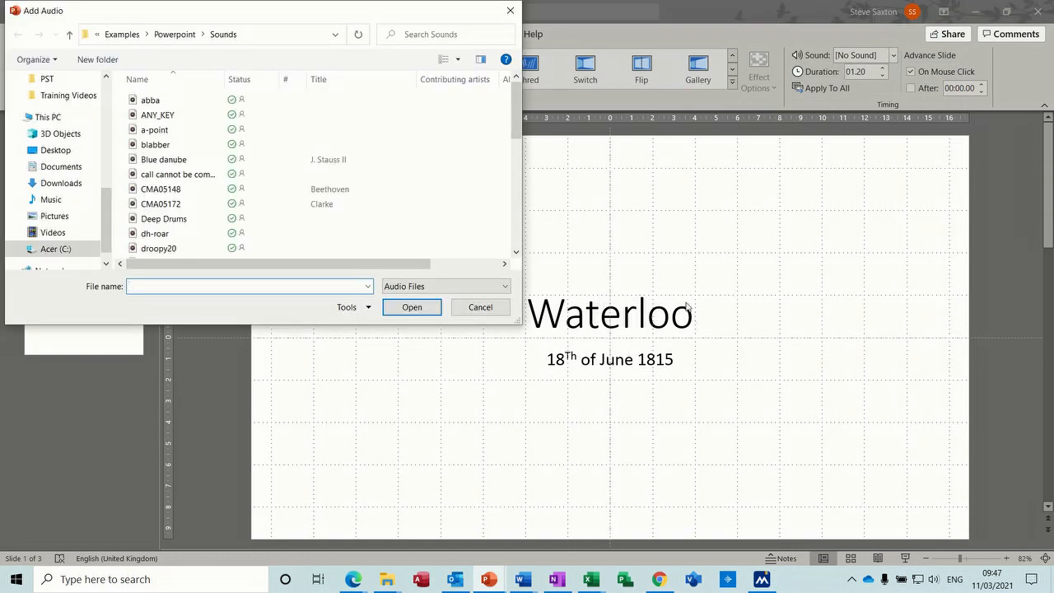
left_click(172, 159)
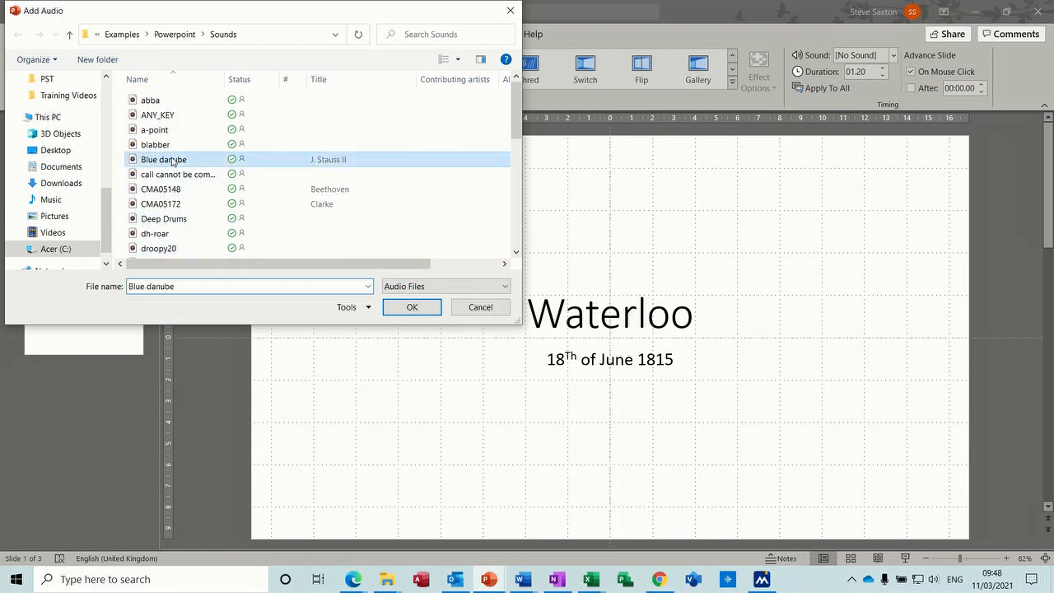
left_click(410, 312)
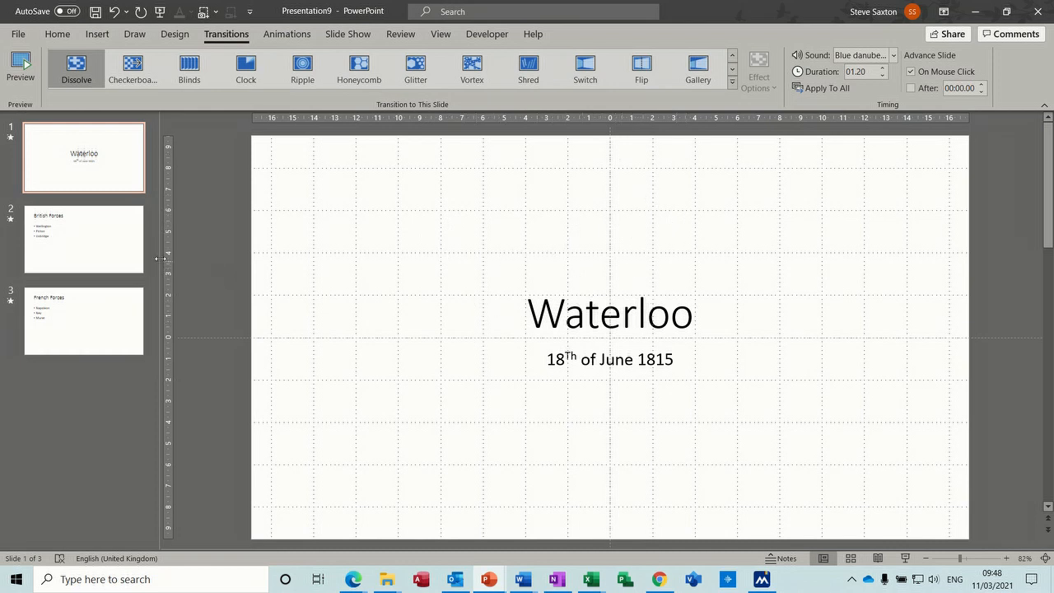
Set the British Forces slide's transition sound to Stop Previous Sound.
left_click(96, 242)
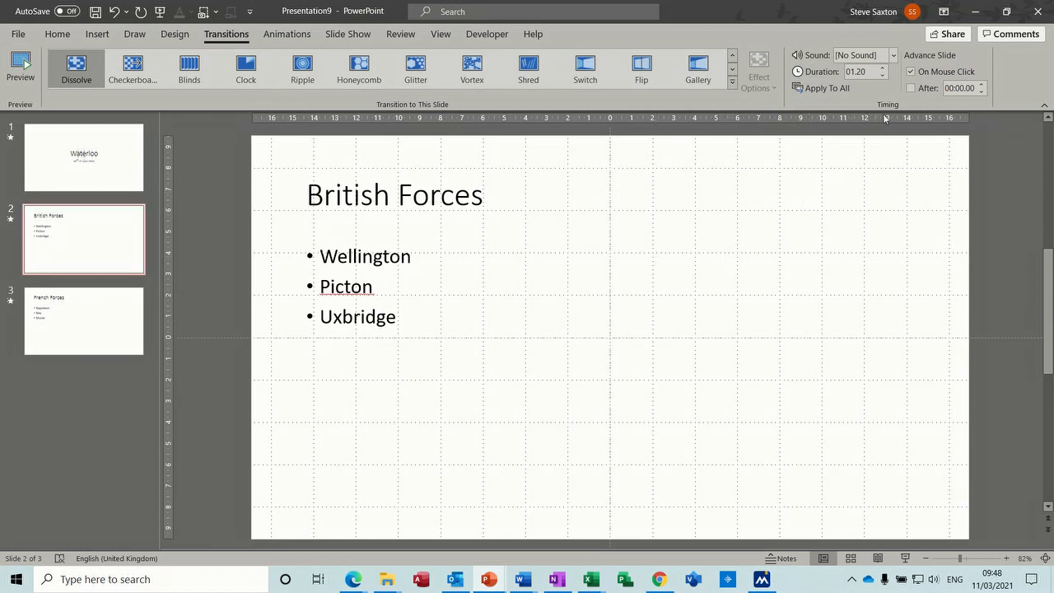
left_click(893, 55)
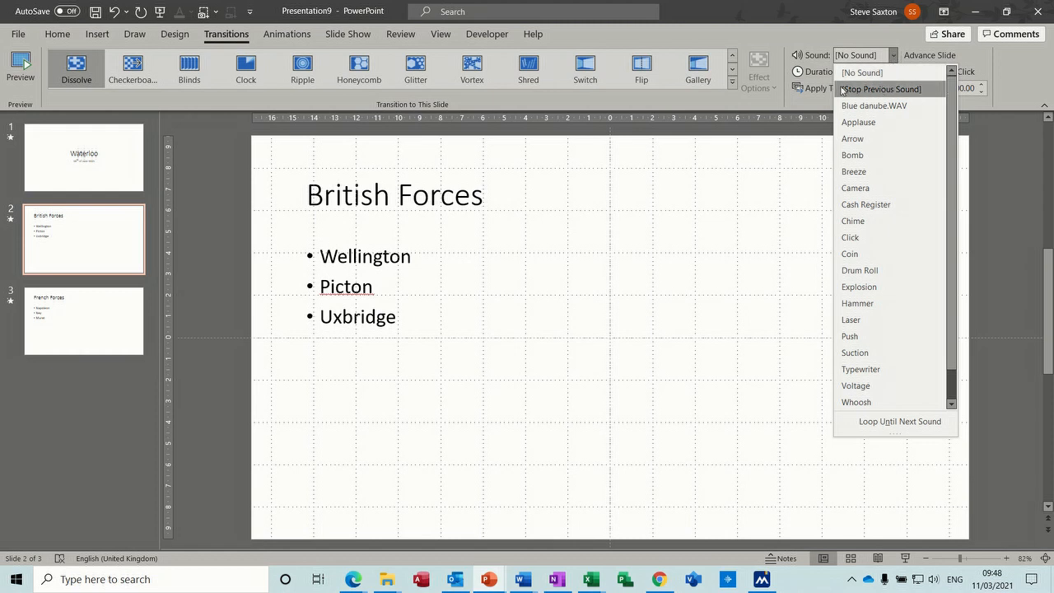
left_click(884, 90)
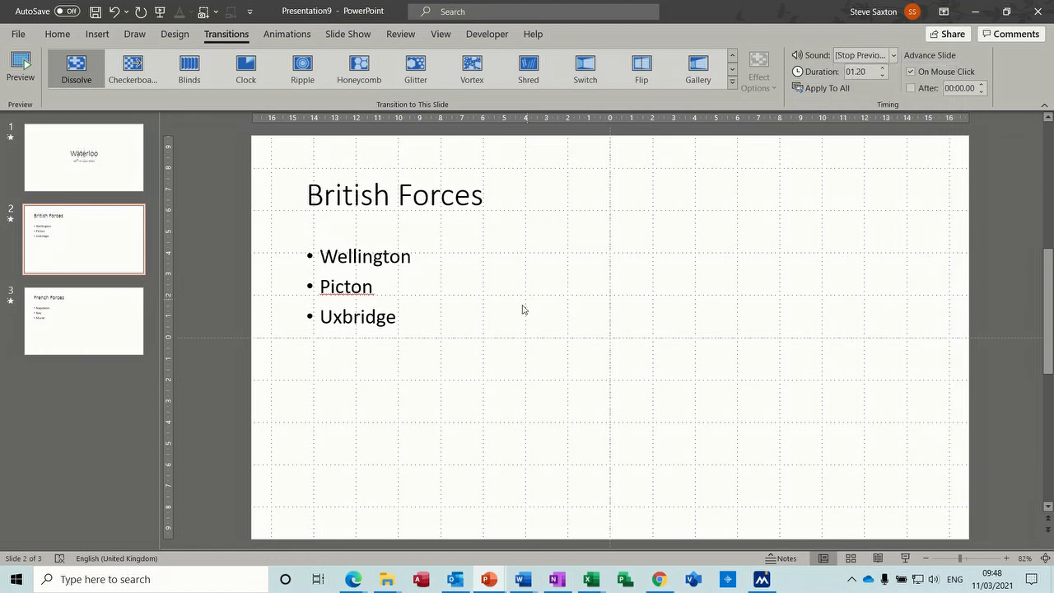
Review the transition sound settings on all three slides.
left_click(99, 324)
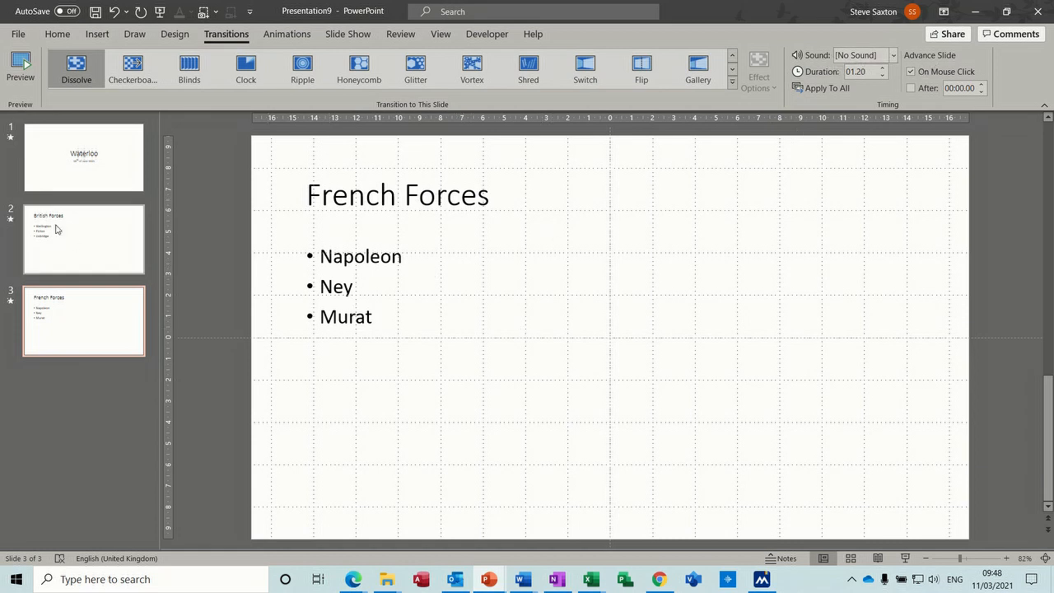
left_click(91, 169)
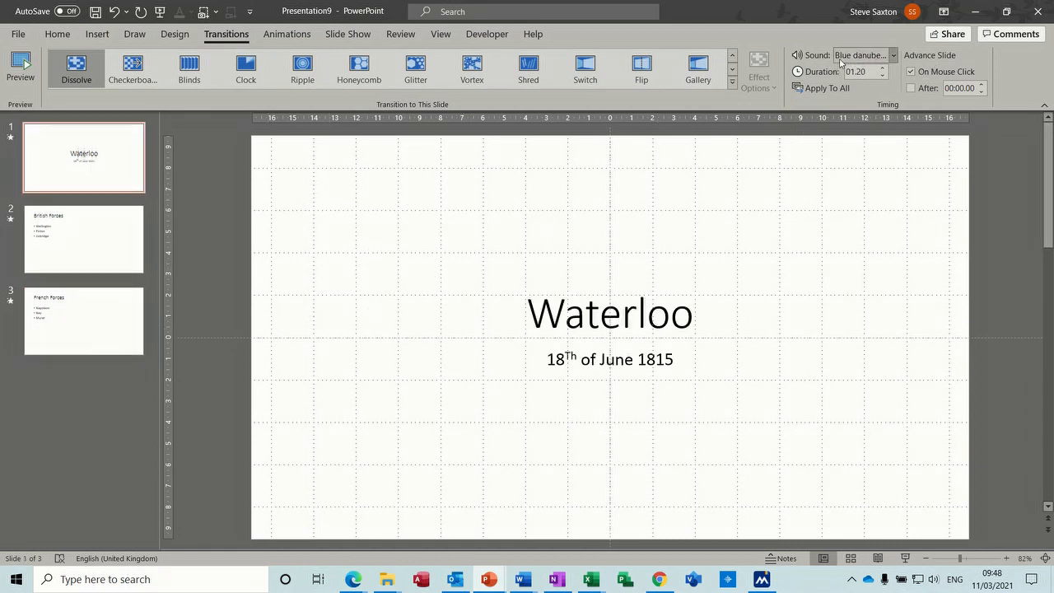
left_click(114, 250)
left_click(100, 315)
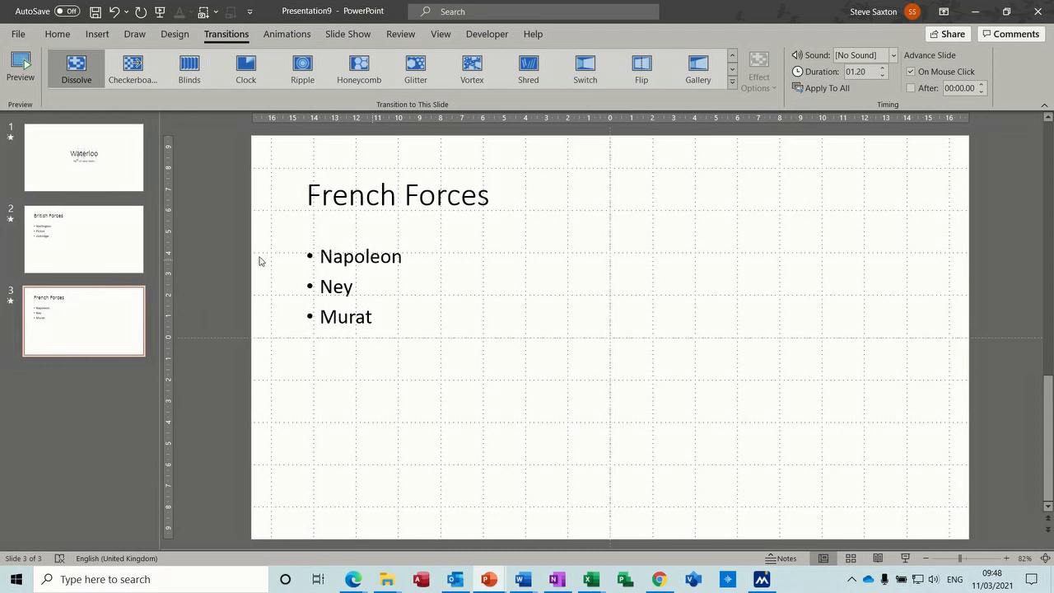
Play the slide show from the Waterloo title slide through to the end to check the transitions and sound.
left_click(96, 165)
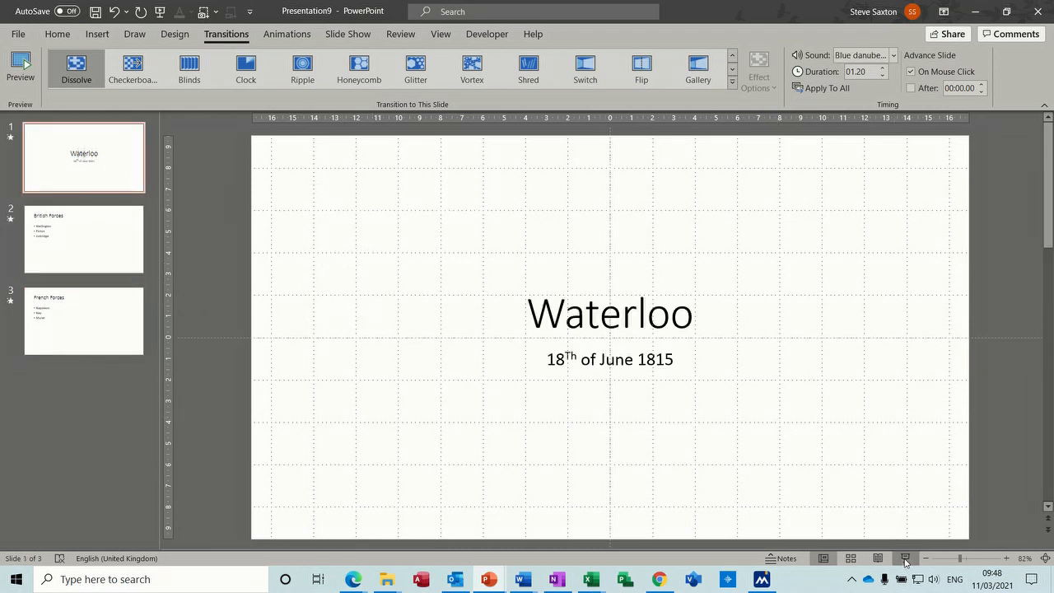
left_click(904, 559)
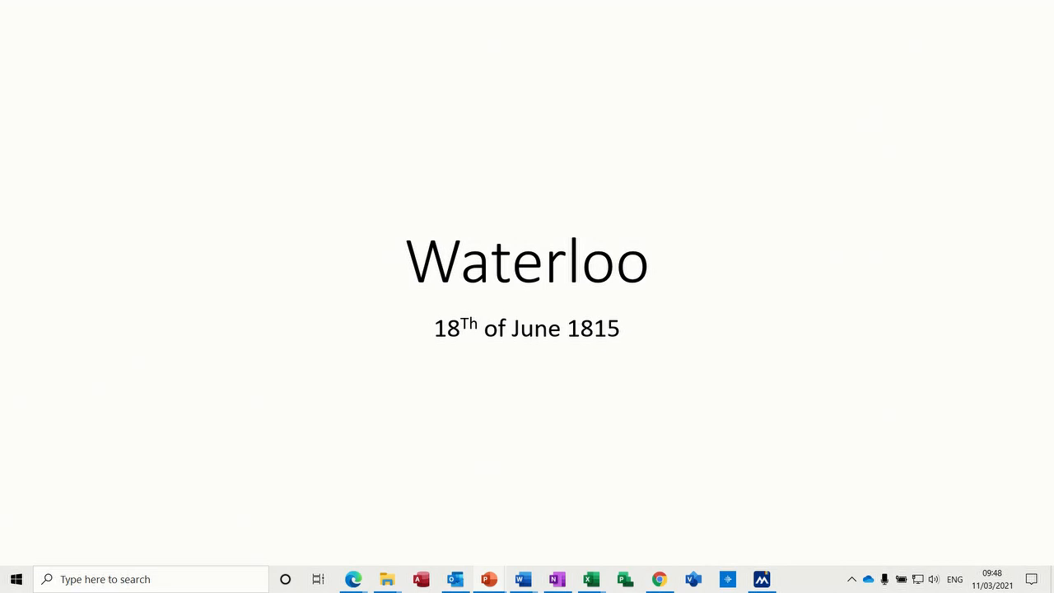
key("Right")
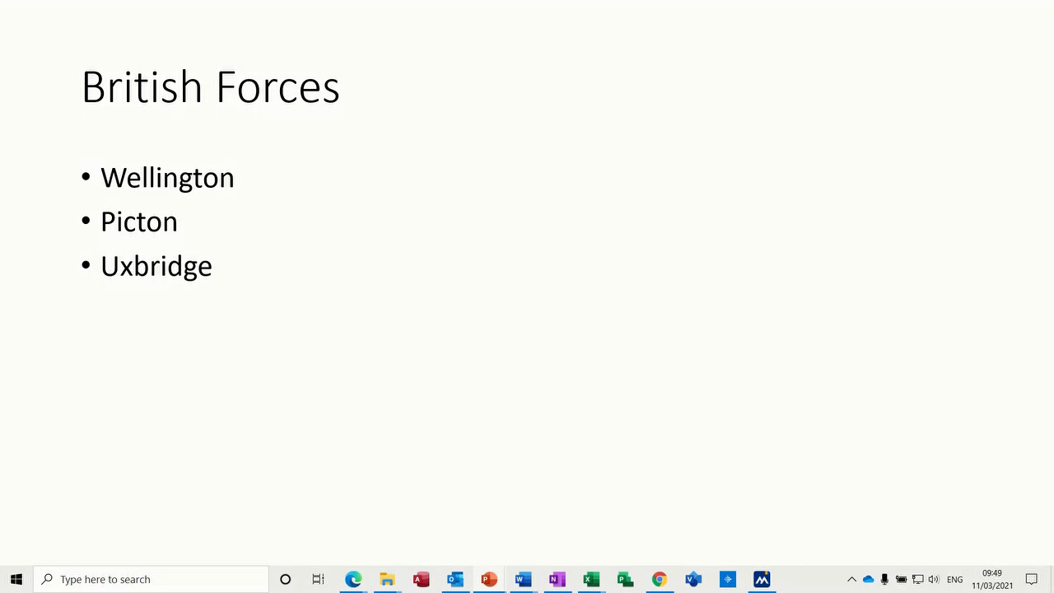
key("Right")
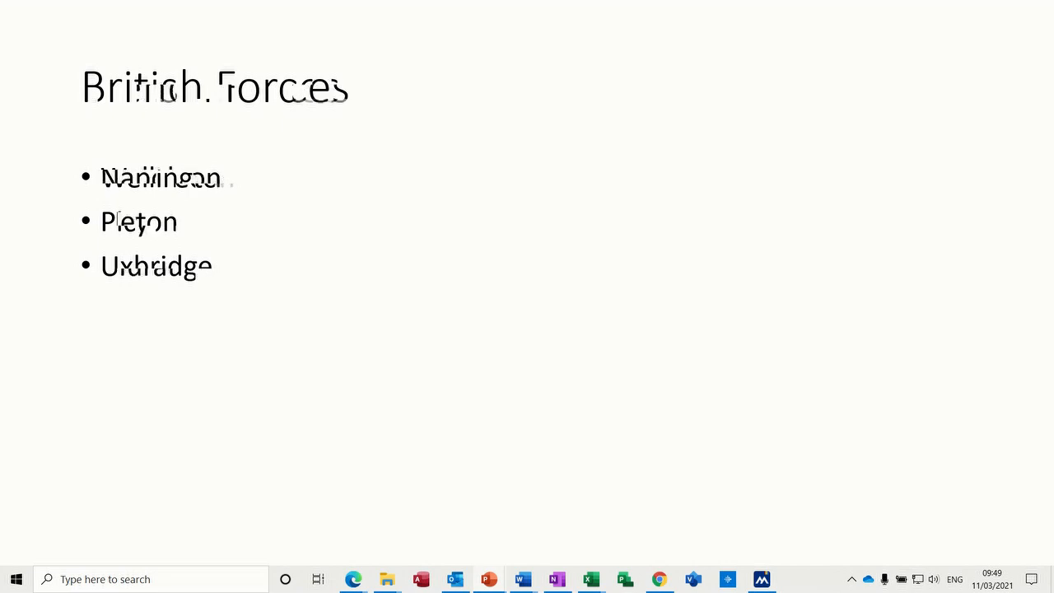
key("Right")
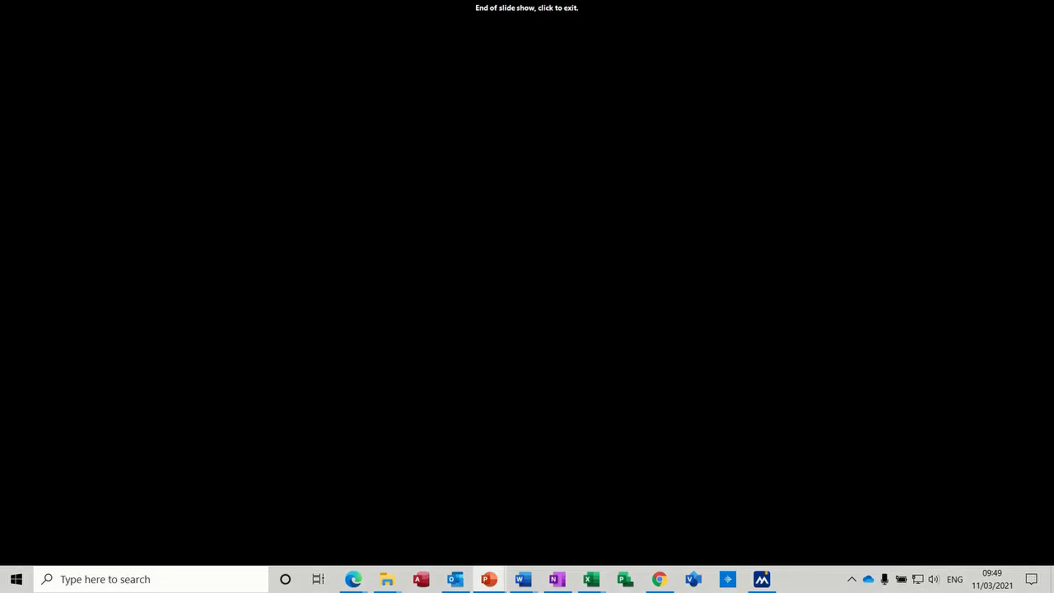
key("Right")
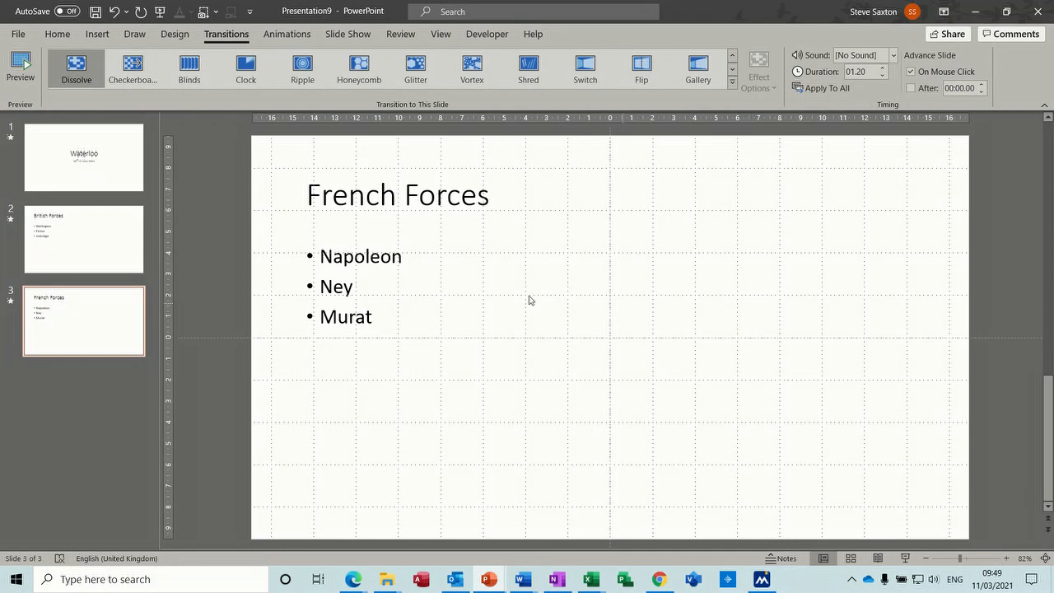
Set the Waterloo title slide's transition sound to No Sound.
left_click(131, 175)
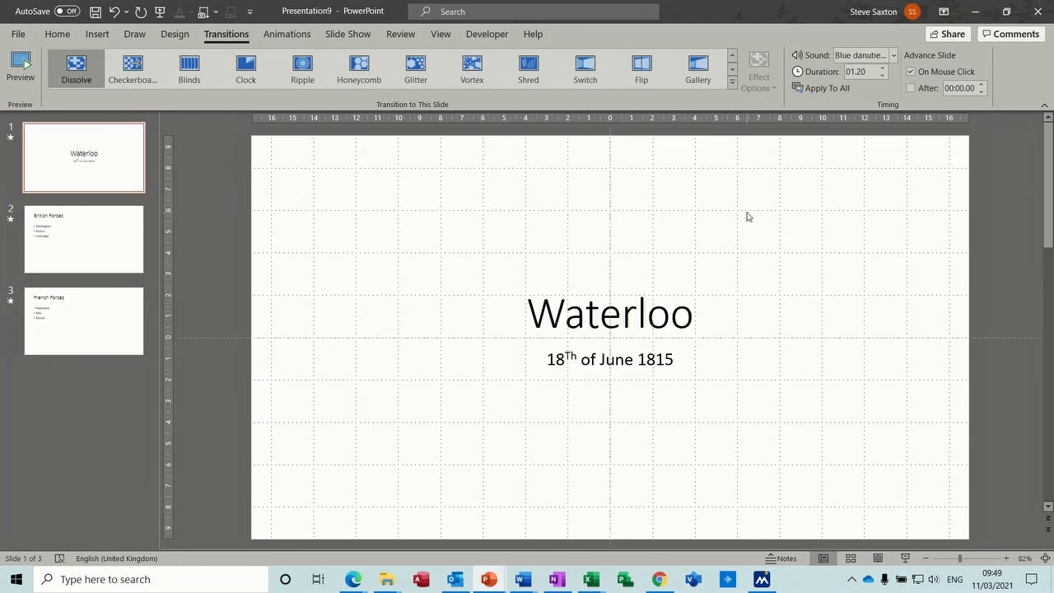
left_click(894, 55)
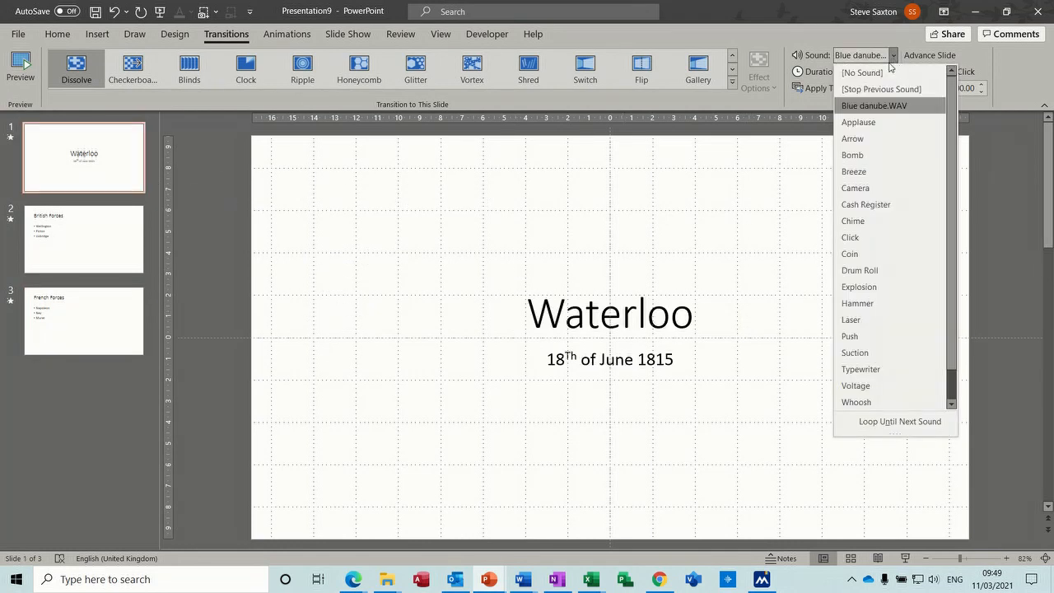
left_click(878, 75)
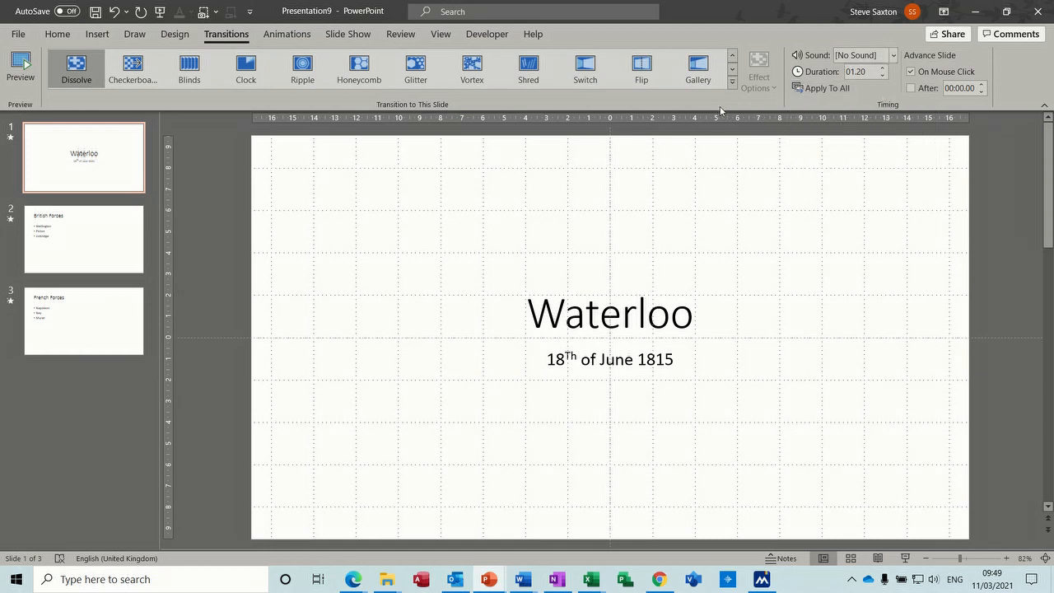
Set all slides to advance automatically after 00:01.00 instead of on mouse click.
left_click(912, 72)
left_click(911, 88)
left_click(981, 84)
Play the slide show from the Waterloo title slide to the end to check the automatic slide timings.
left_click(905, 557)
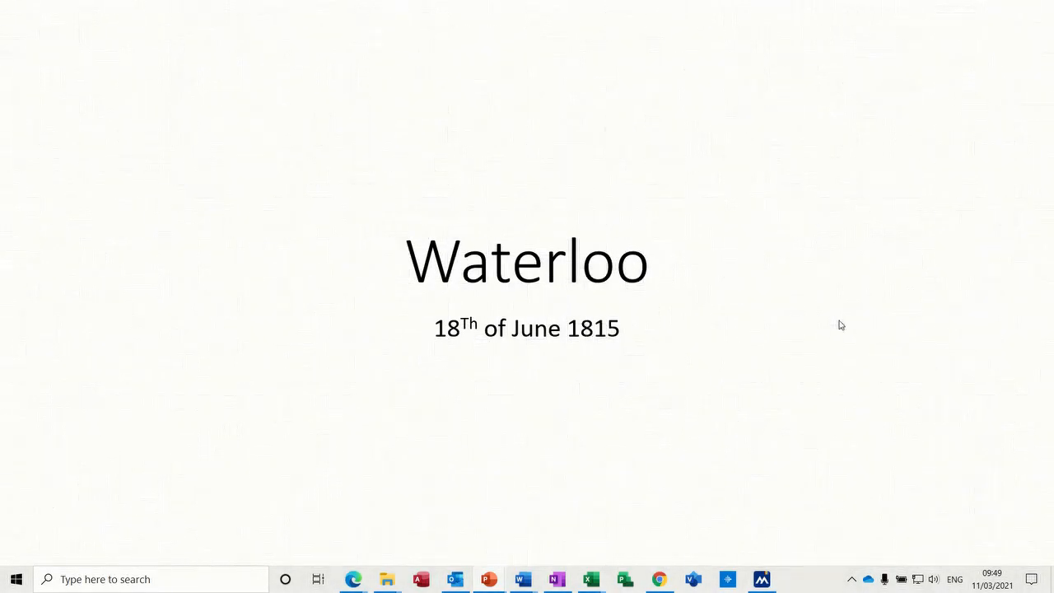
left_click(839, 324)
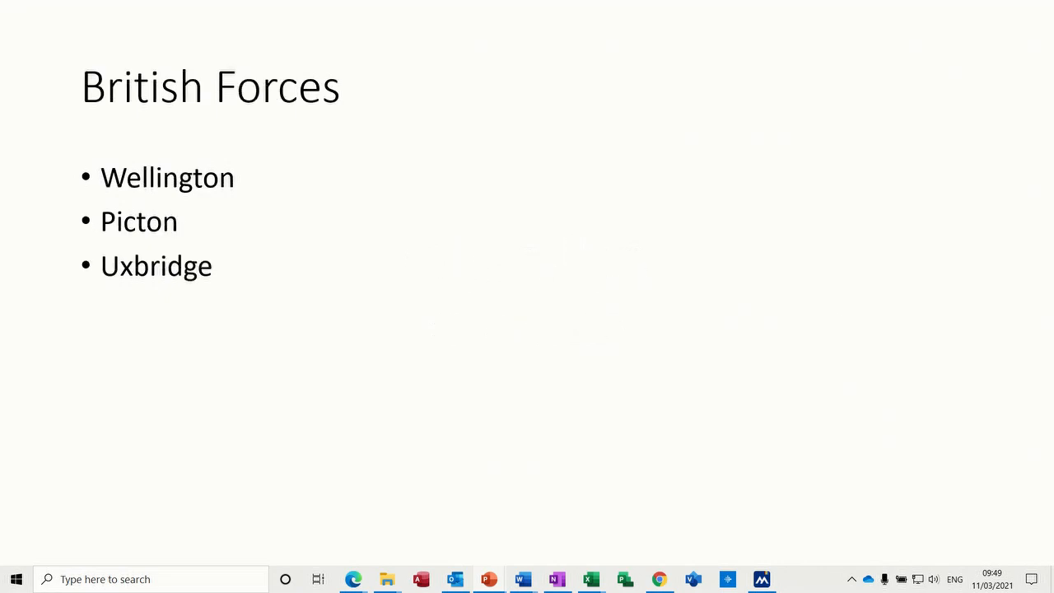
key("Right")
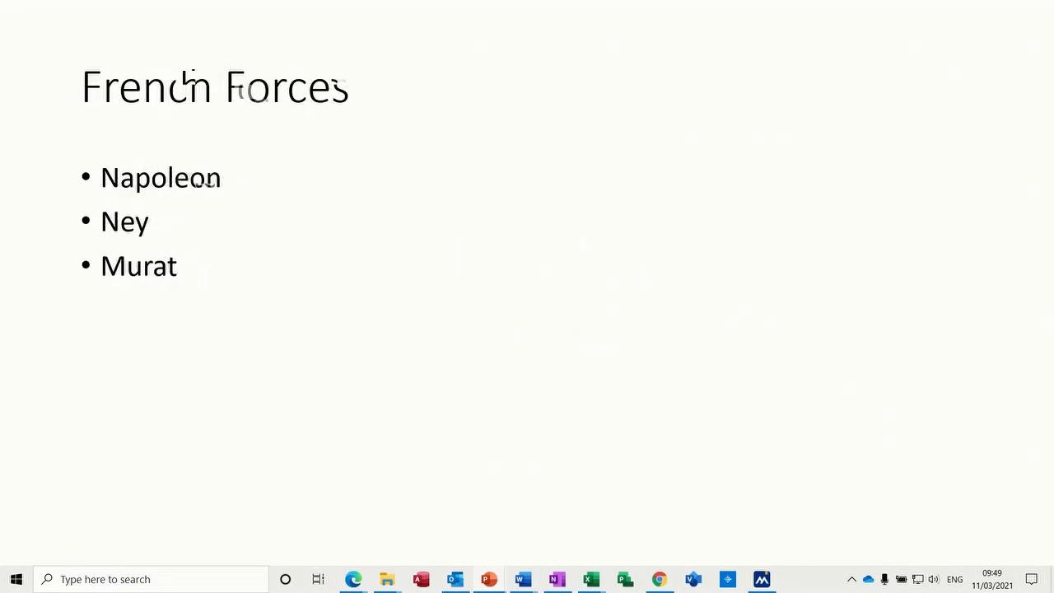
key("Right")
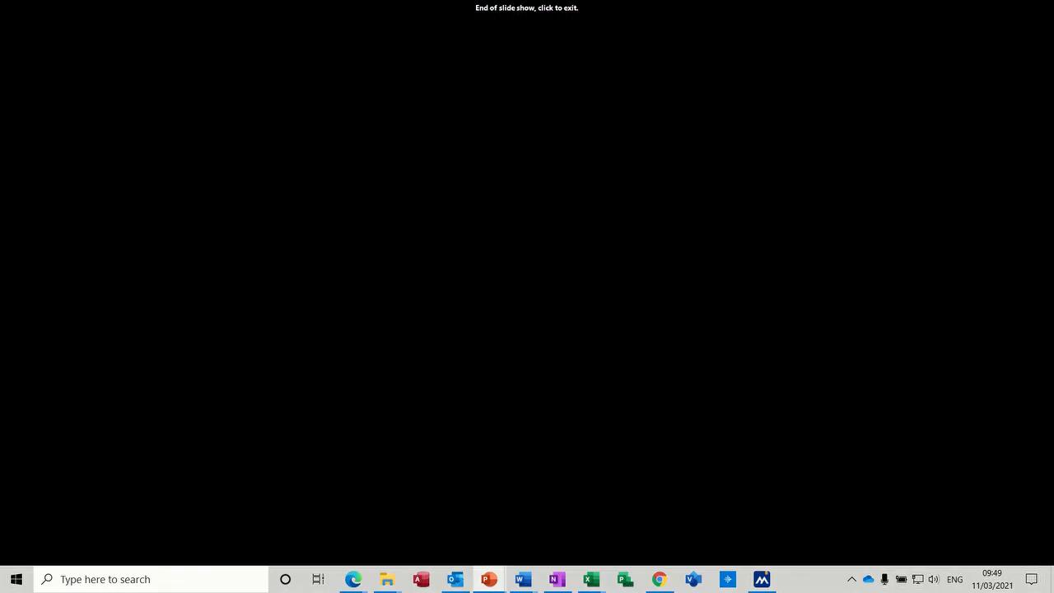
key("Right")
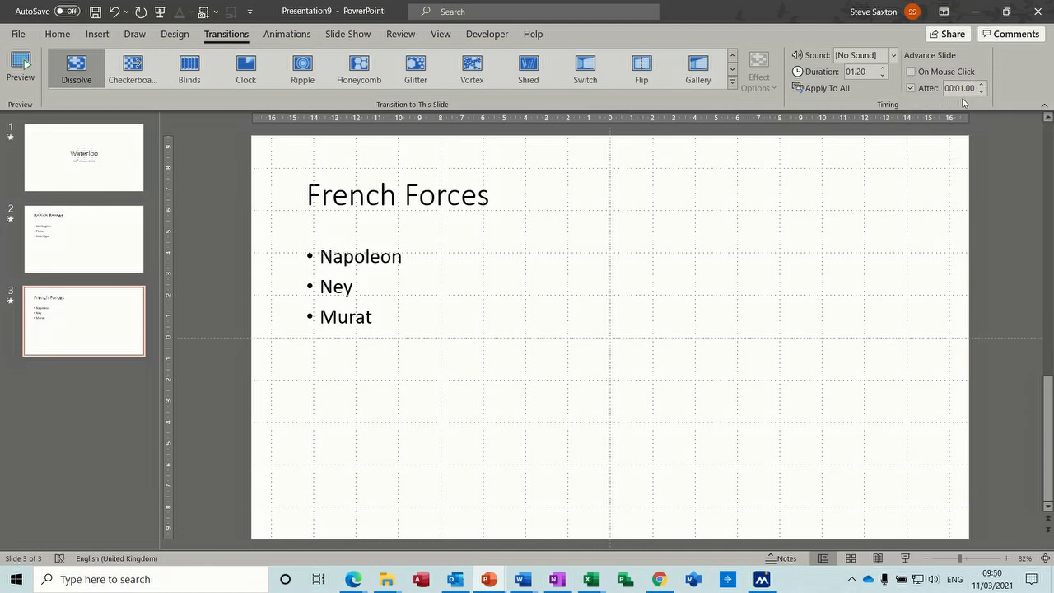
Set up the slide show to loop continuously until Esc.
left_click(350, 36)
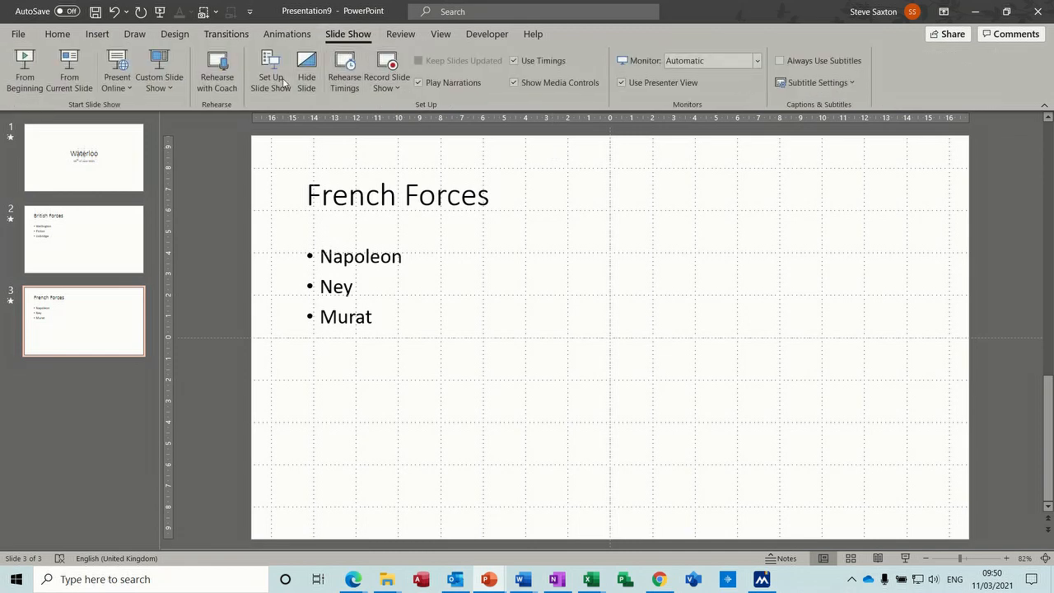
left_click(268, 69)
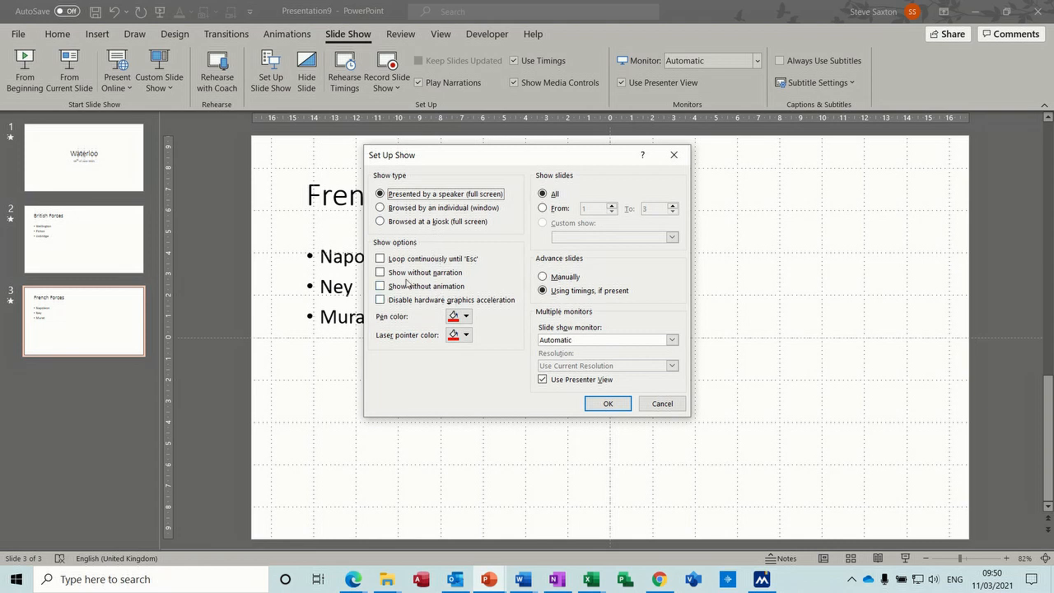
left_click(381, 260)
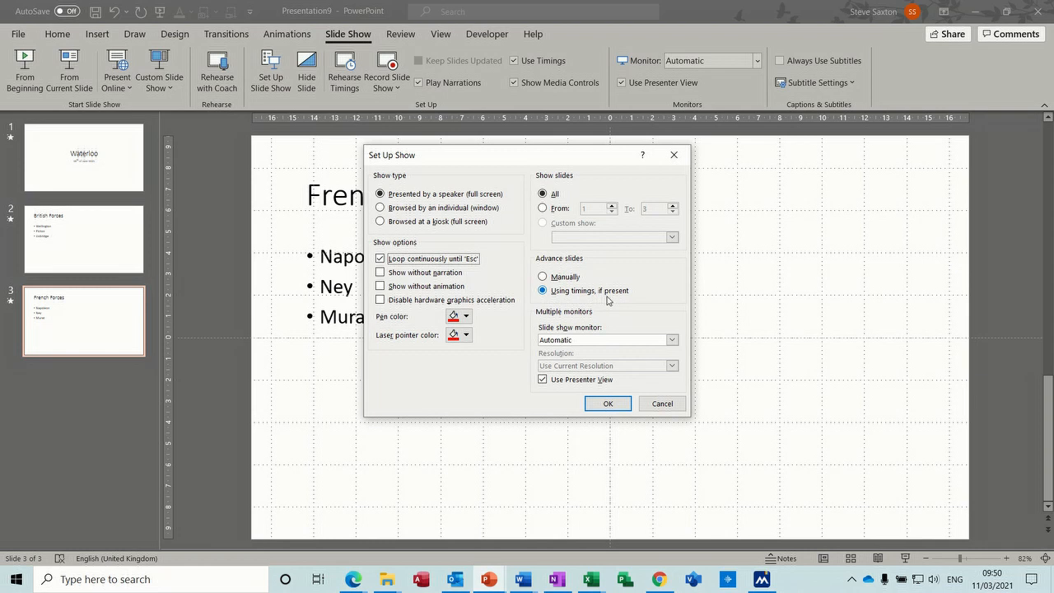
left_click(608, 404)
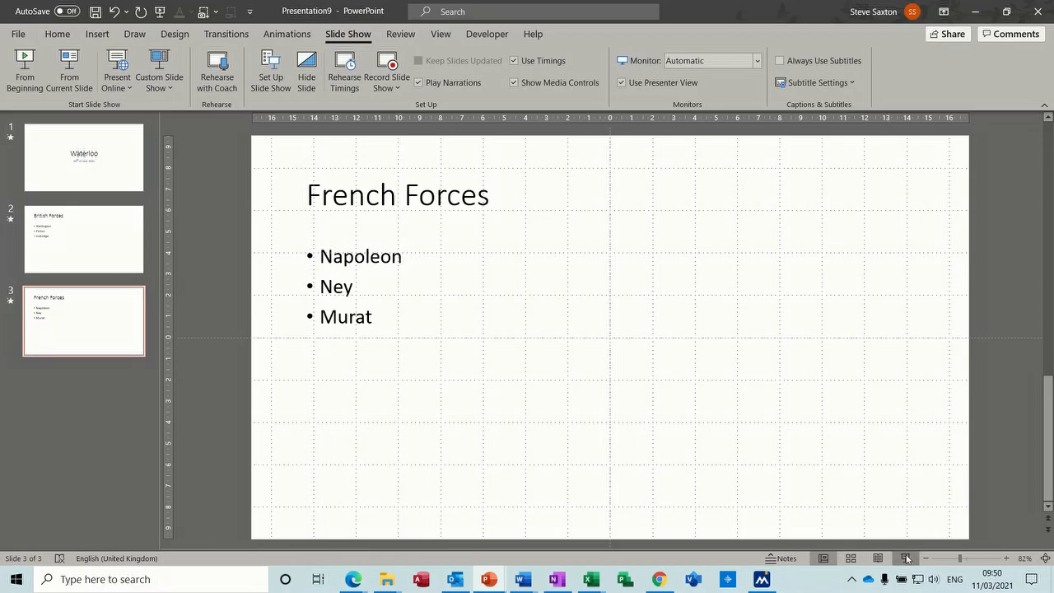
Play the looping slide show, exit it, and review the slide timings in Slide Sorter view.
left_click(907, 558)
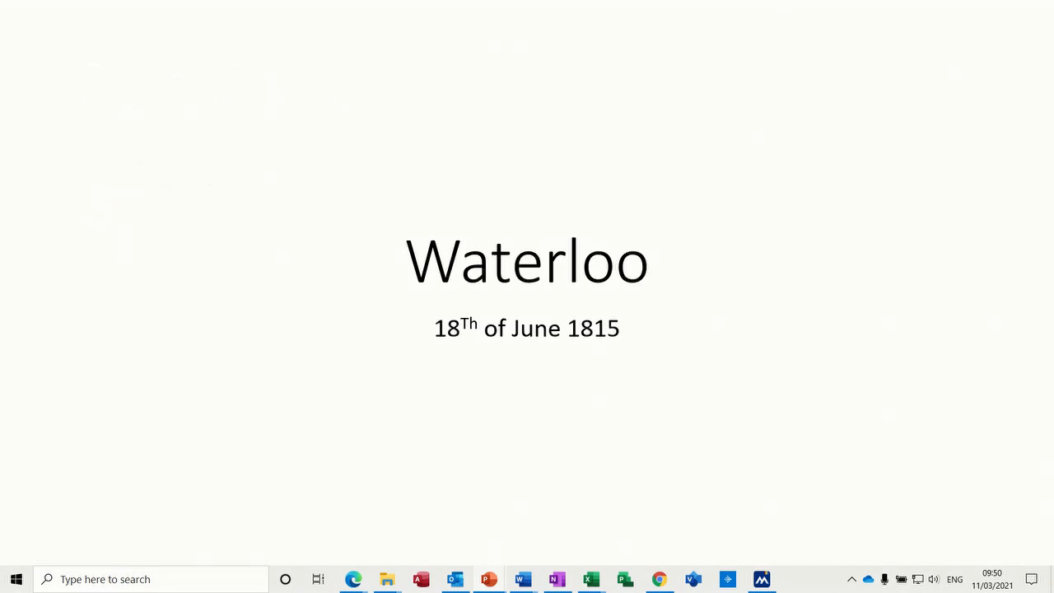
key("Escape")
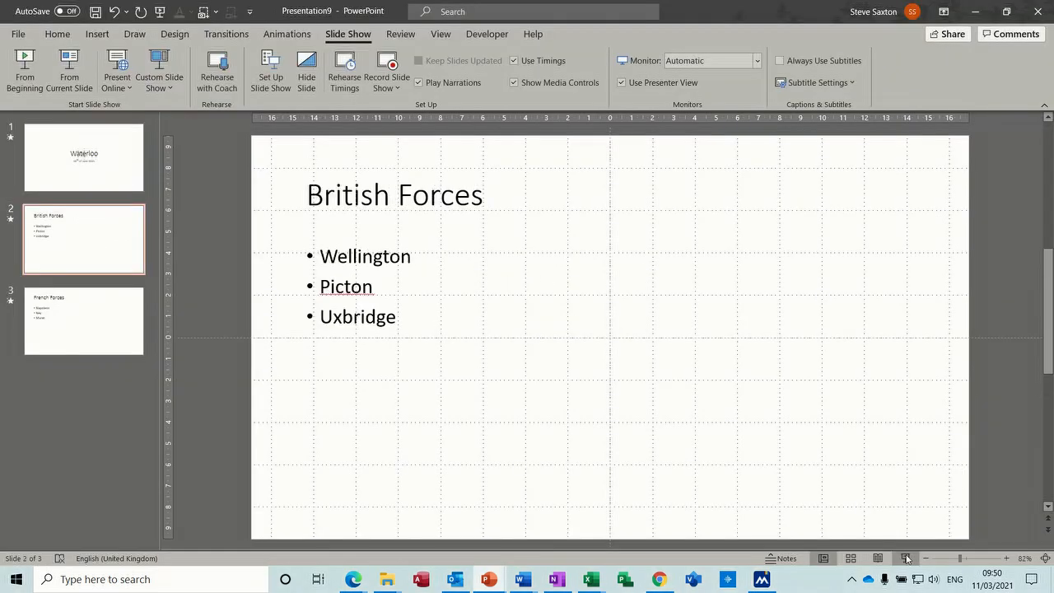
left_click(850, 558)
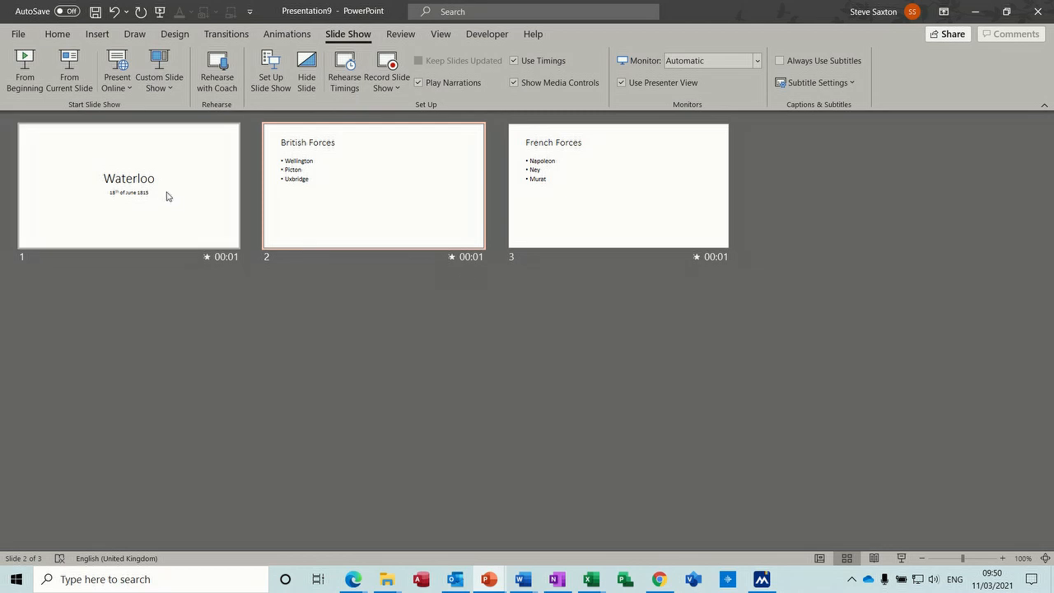
Return to the Waterloo title slide in Normal view and open its transition sound choices.
double_click(149, 160)
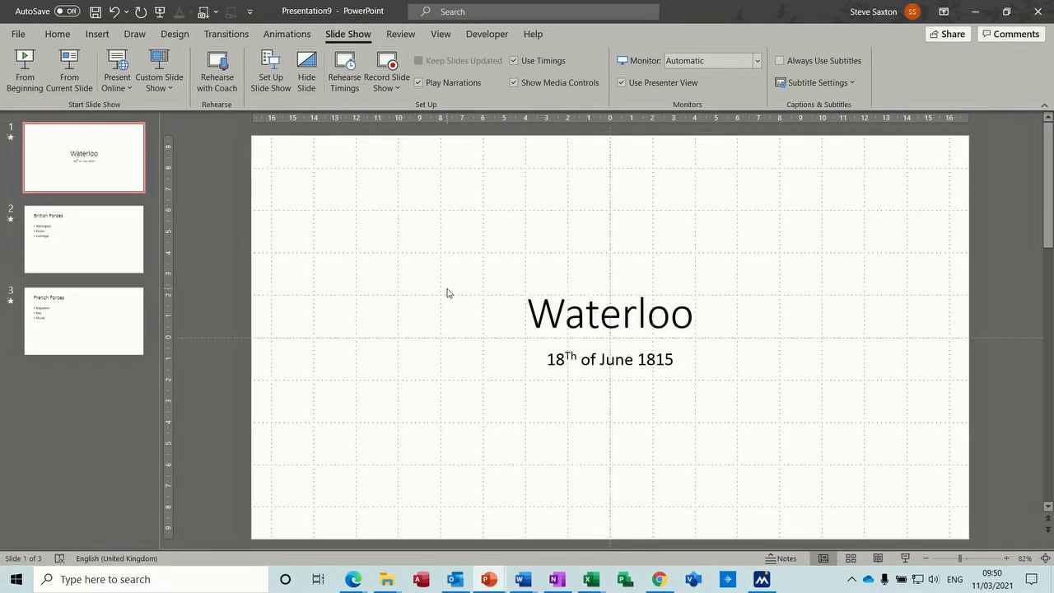
left_click(225, 33)
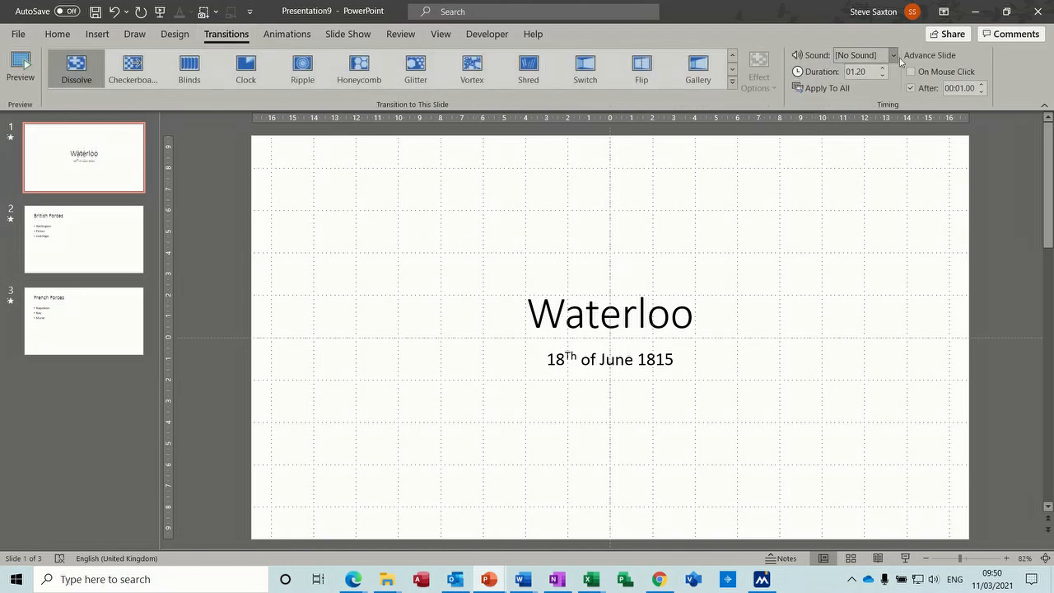
left_click(893, 56)
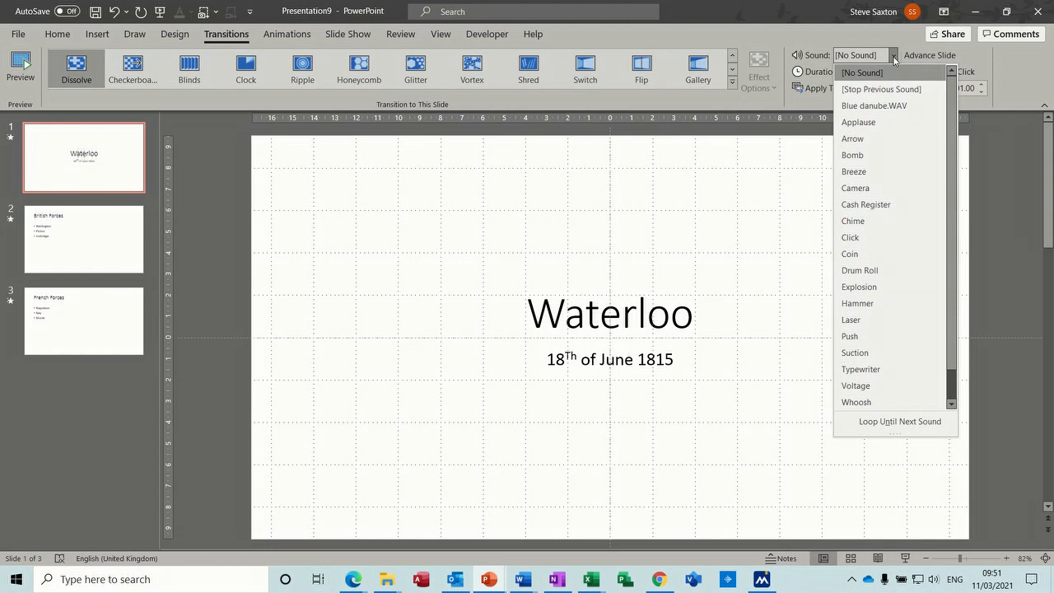